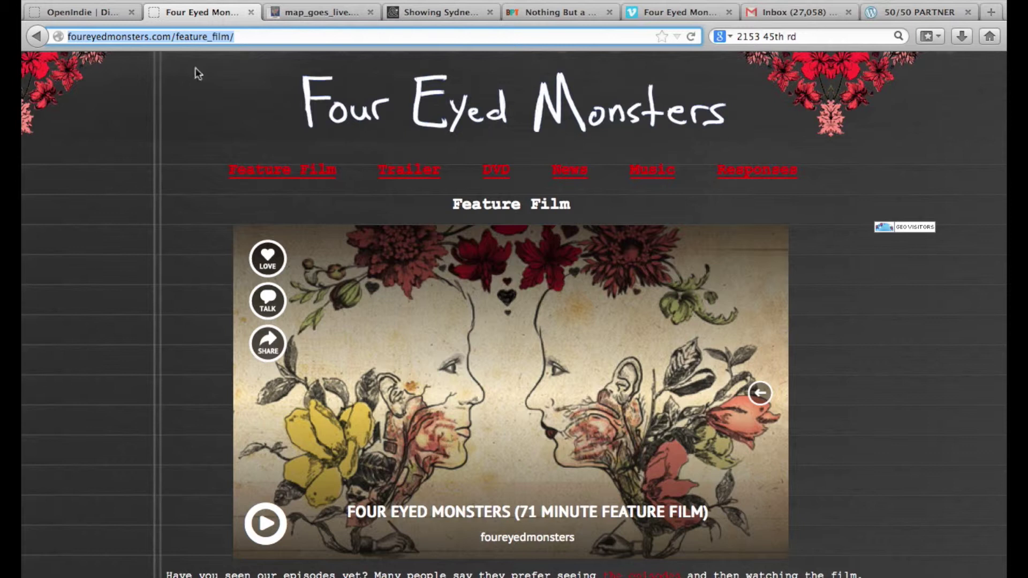
# - Examine the Four Eyed Monsters feature film page and the map image of film requests by city
pyautogui.scroll(-2, 172, 295)
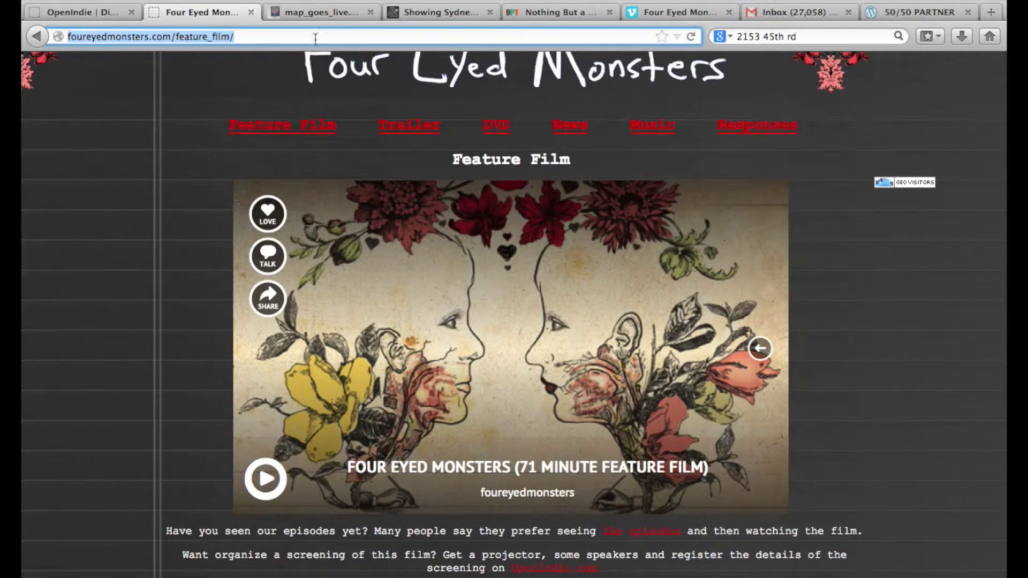
pyautogui.click(316, 11)
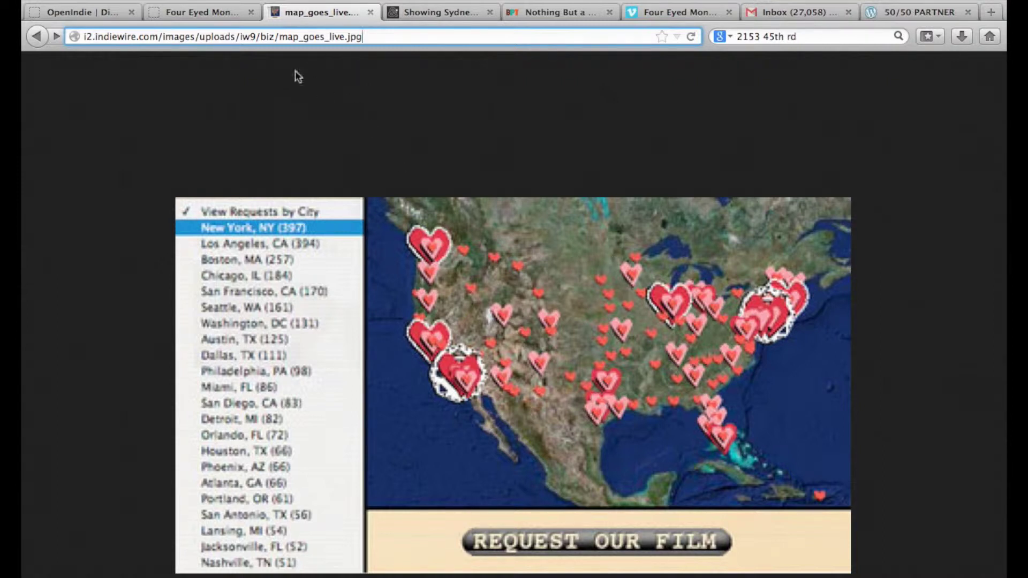
pyautogui.click(214, 14)
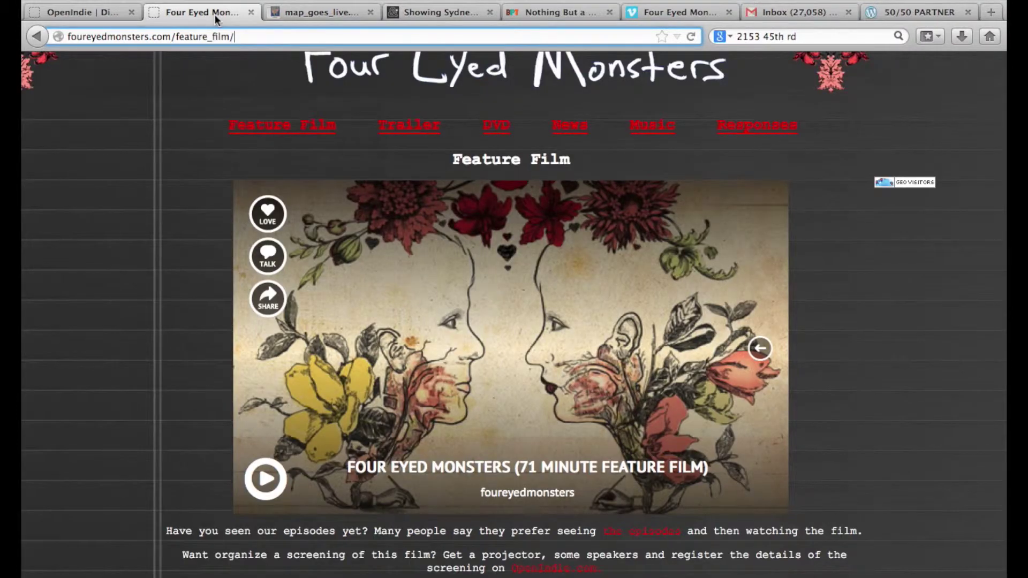
# - On OpenIndie, find Four Eyed Monsters (2005) among the recently requested films and request it
pyautogui.click(93, 14)
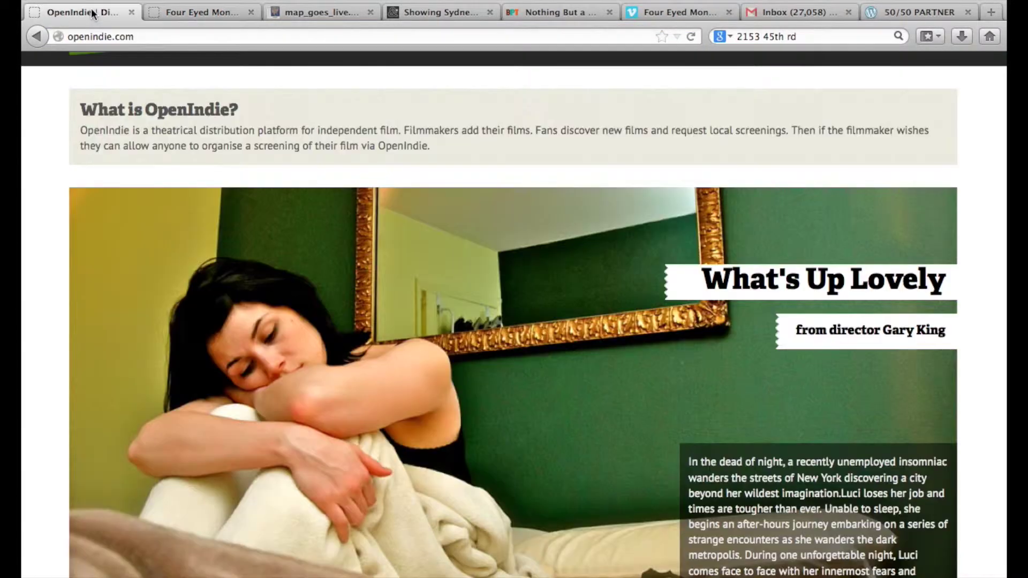
pyautogui.scroll(2, 45, 218)
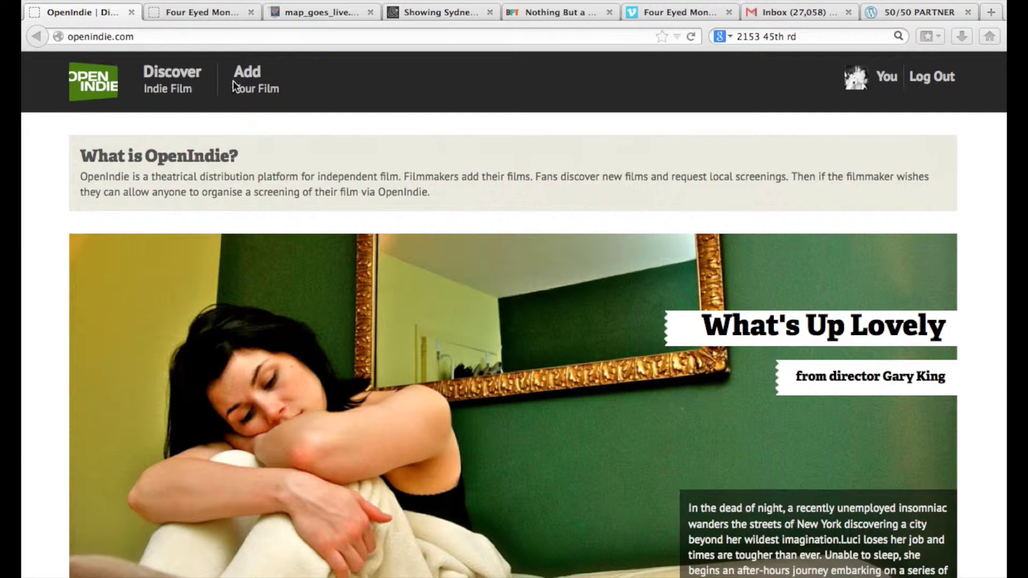
pyautogui.scroll(-15, 172, 186)
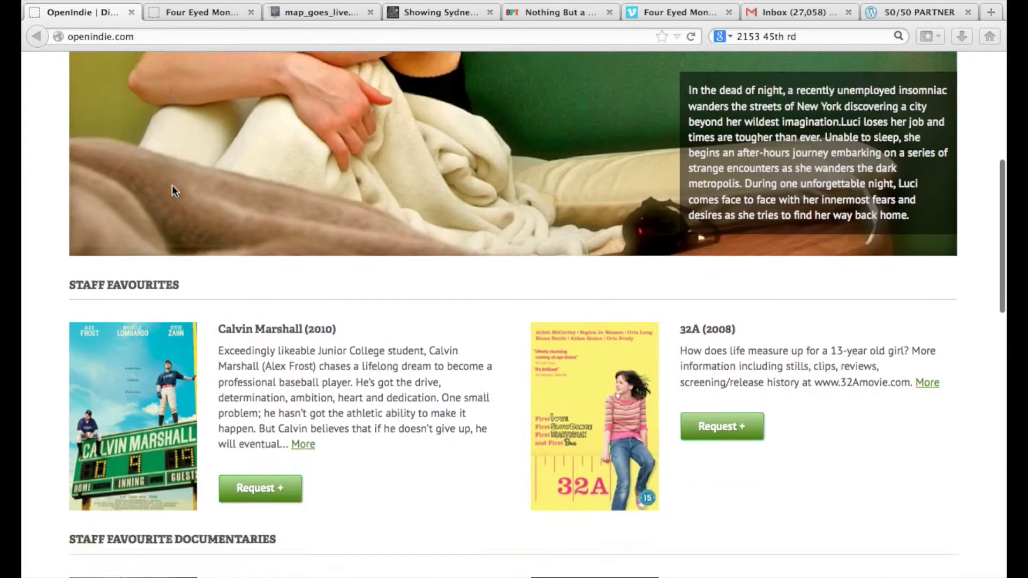
pyautogui.scroll(-13, 171, 186)
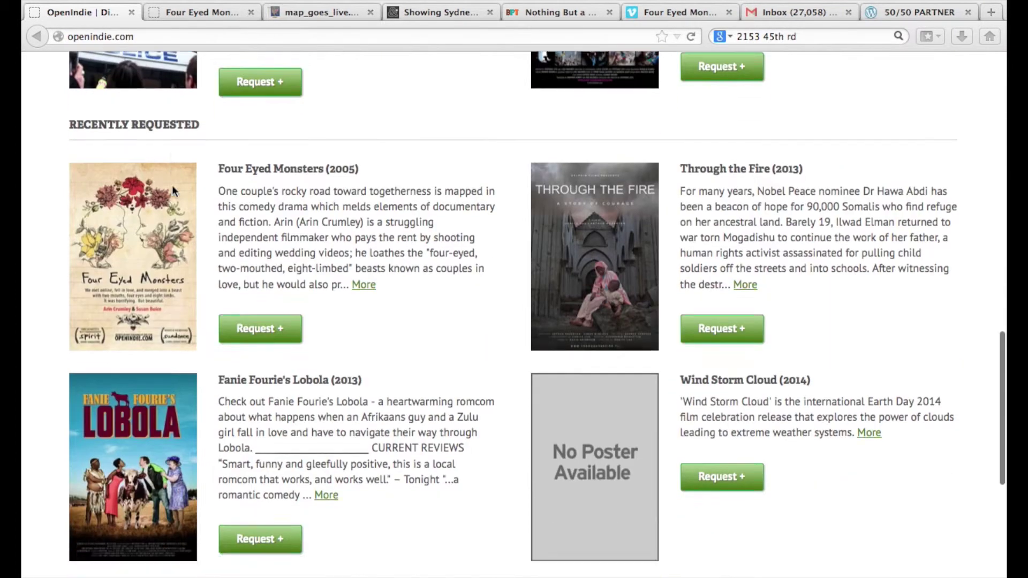
pyautogui.scroll(3, 239, 216)
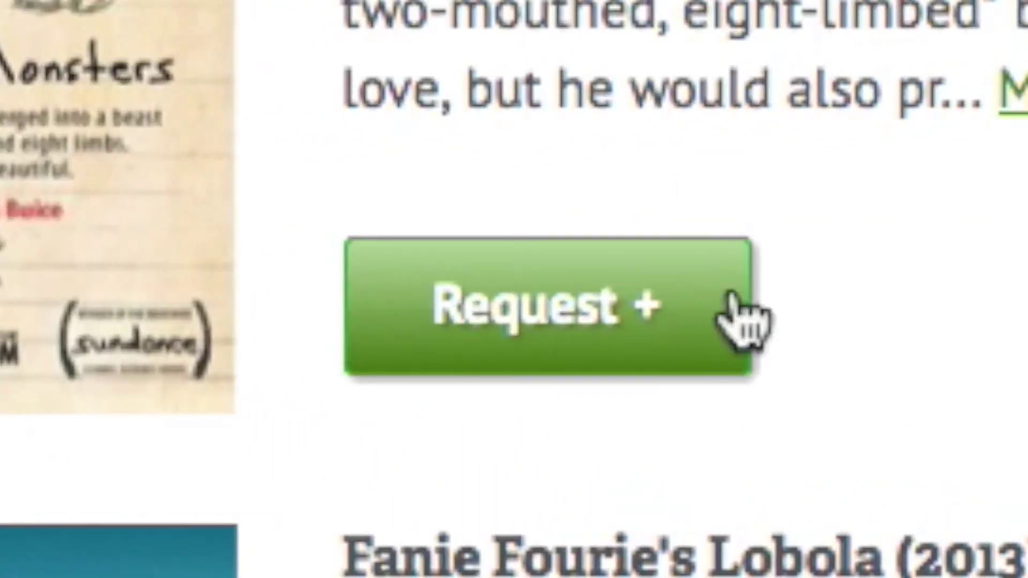
pyautogui.click(335, 300)
# - Examine the film's worldwide request goal, screenings, continent breakdown and the short URL for promotion
pyautogui.scroll(-10, 651, 403)
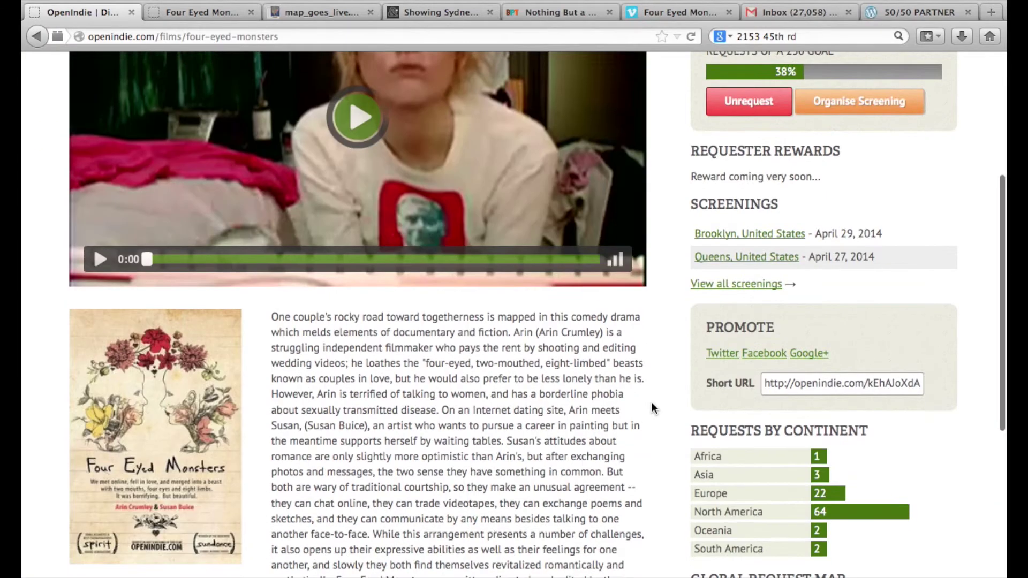
pyautogui.scroll(10, 651, 402)
pyautogui.scroll(2, 652, 403)
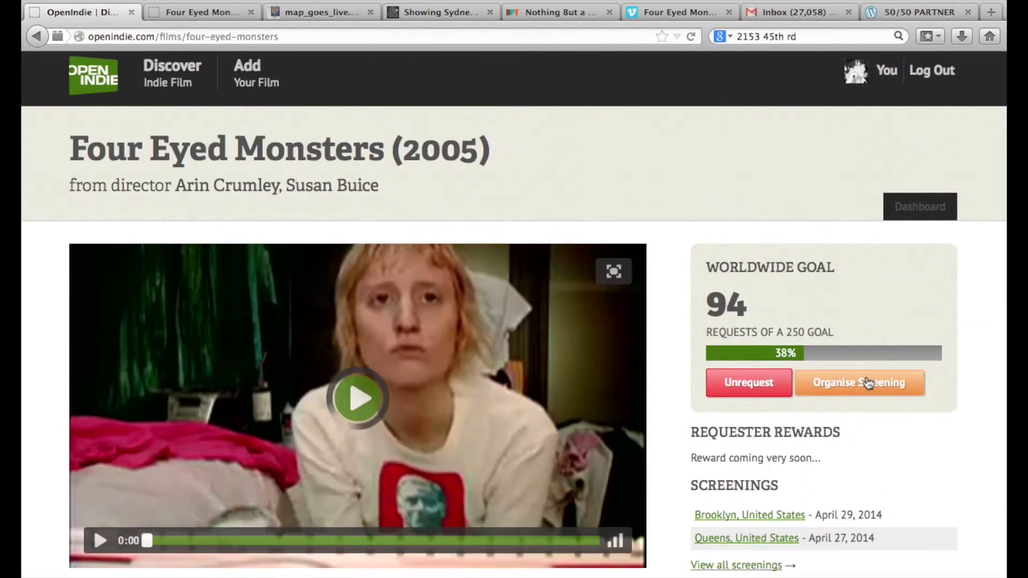
pyautogui.scroll(-3, 796, 428)
pyautogui.scroll(-4, 796, 429)
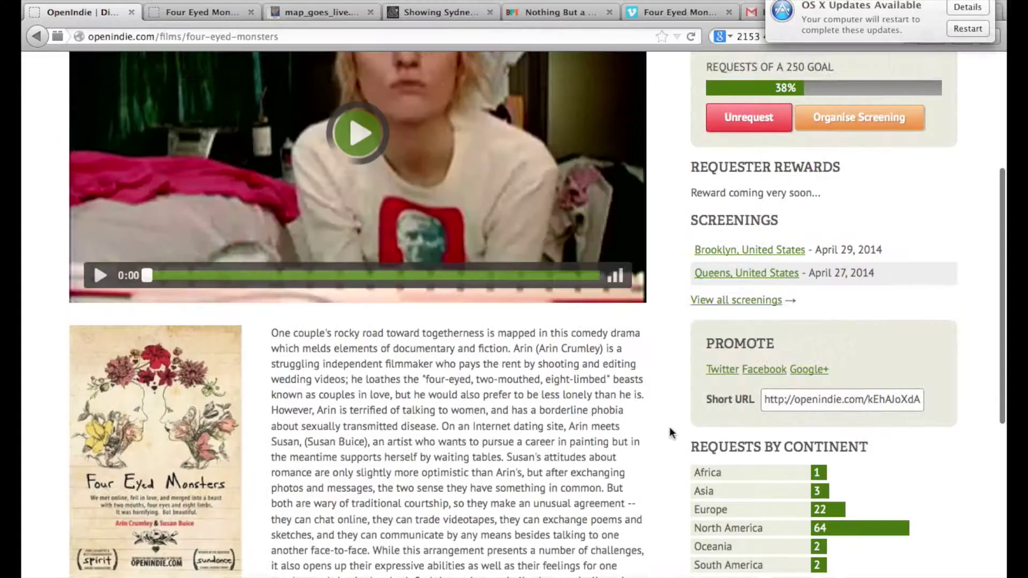
pyautogui.scroll(-1, 671, 433)
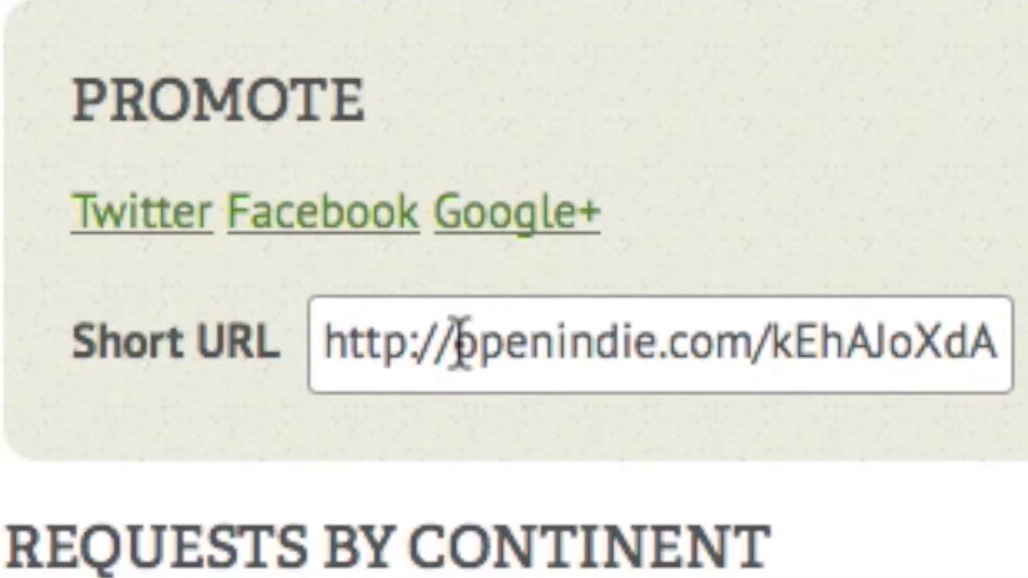
pyautogui.click(332, 344)
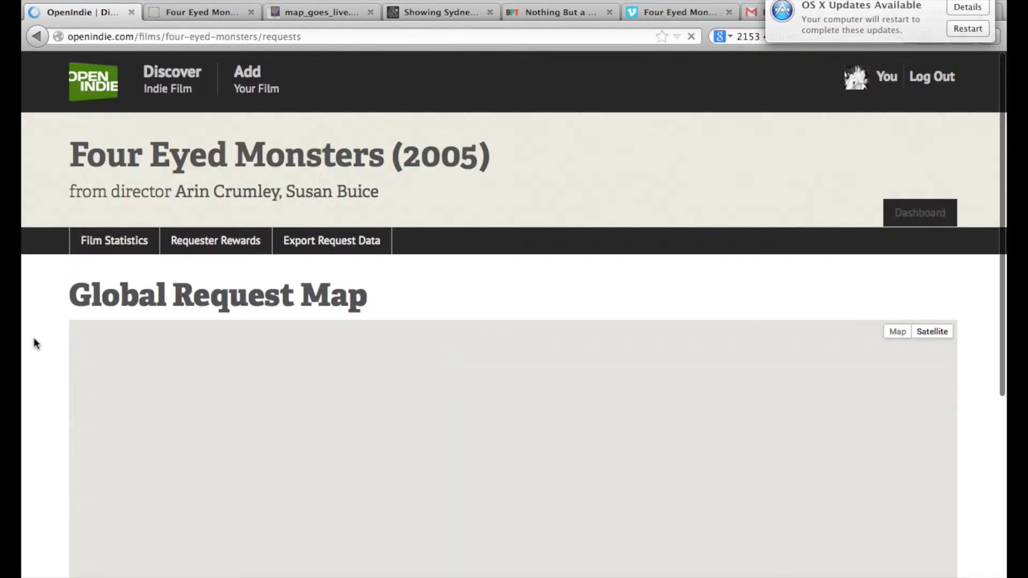
# - Examine the North American requests up close on the film's Global Request Map
pyautogui.scroll(-3, 35, 344)
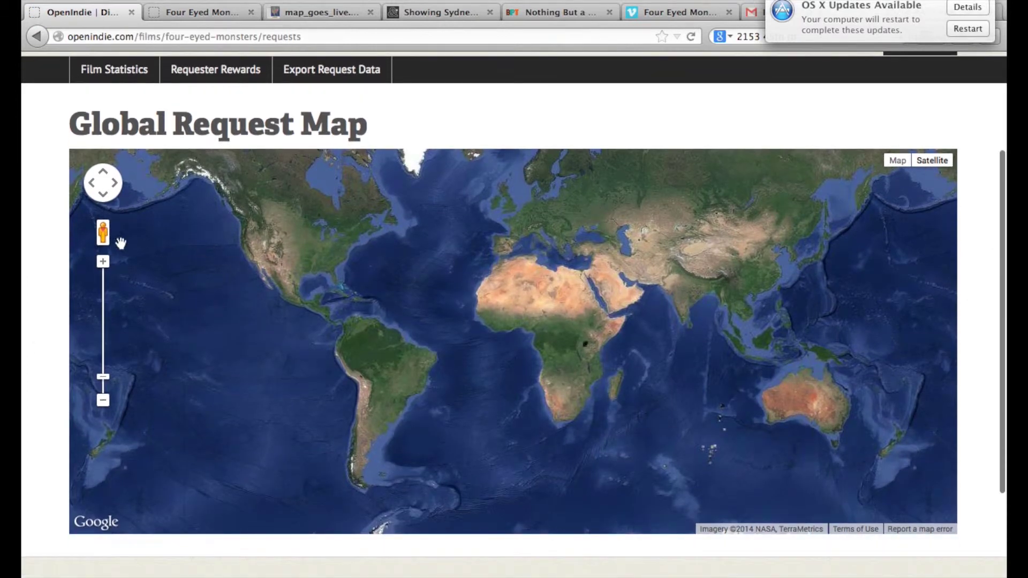
pyautogui.click(103, 261)
pyautogui.moveTo(238, 266); pyautogui.dragTo(509, 422)
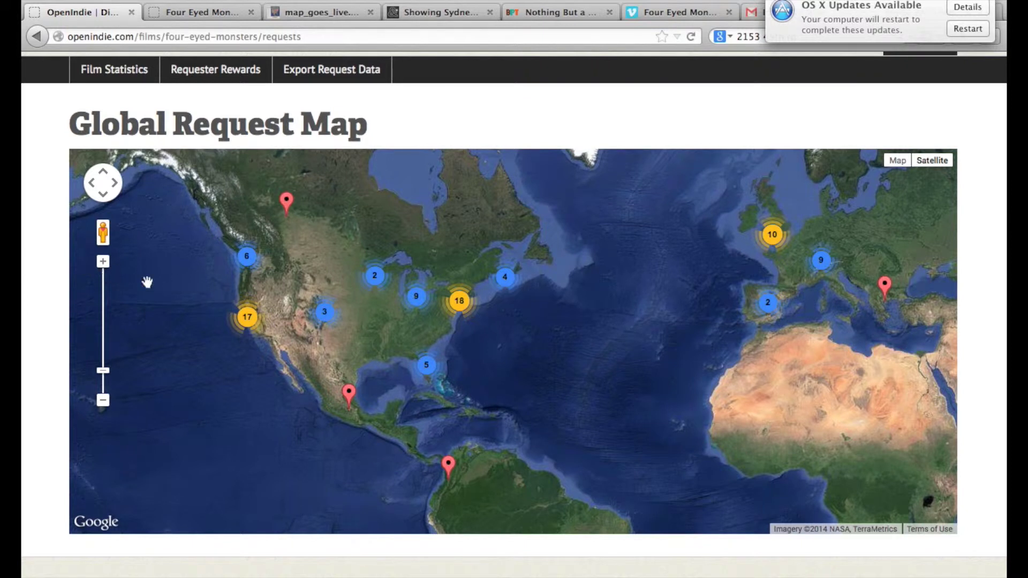
pyautogui.doubleClick(379, 308)
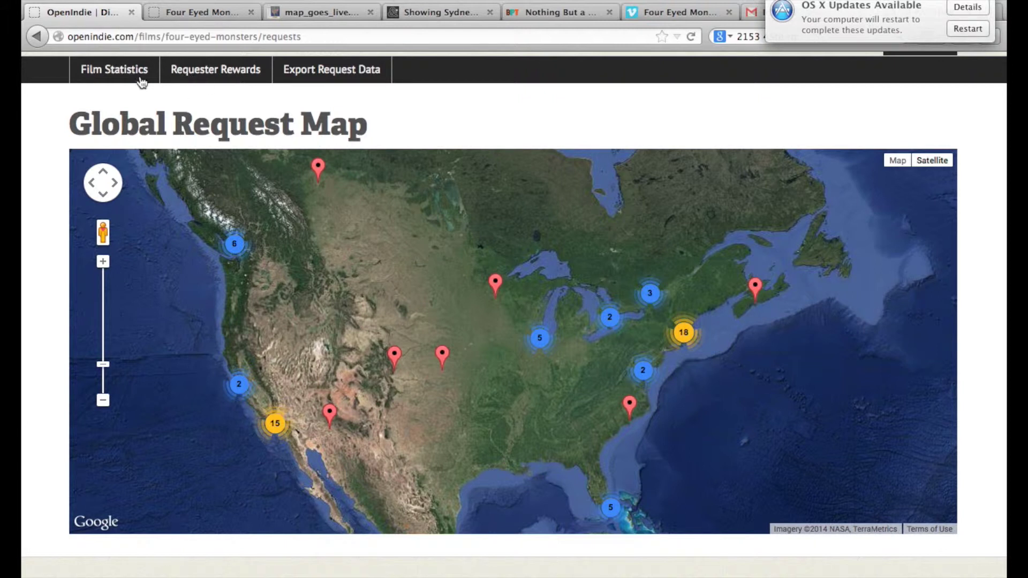
# - Open the form for adding a new film and enable free screenings organised by any OpenIndie user
pyautogui.scroll(3, 335, 201)
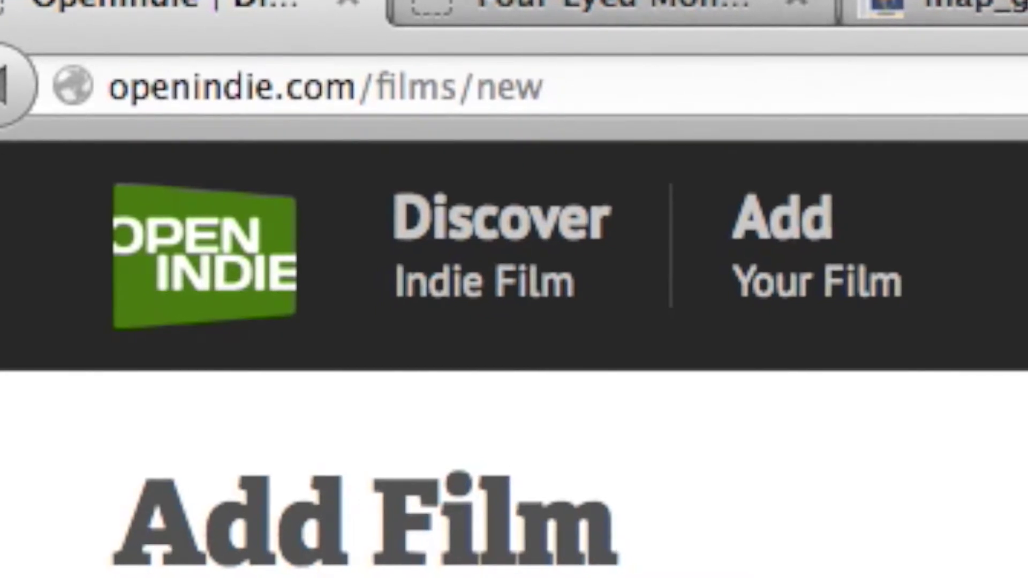
pyautogui.scroll(-3, 514, 359)
pyautogui.scroll(-1, 514, 358)
pyautogui.scroll(-3, 514, 321)
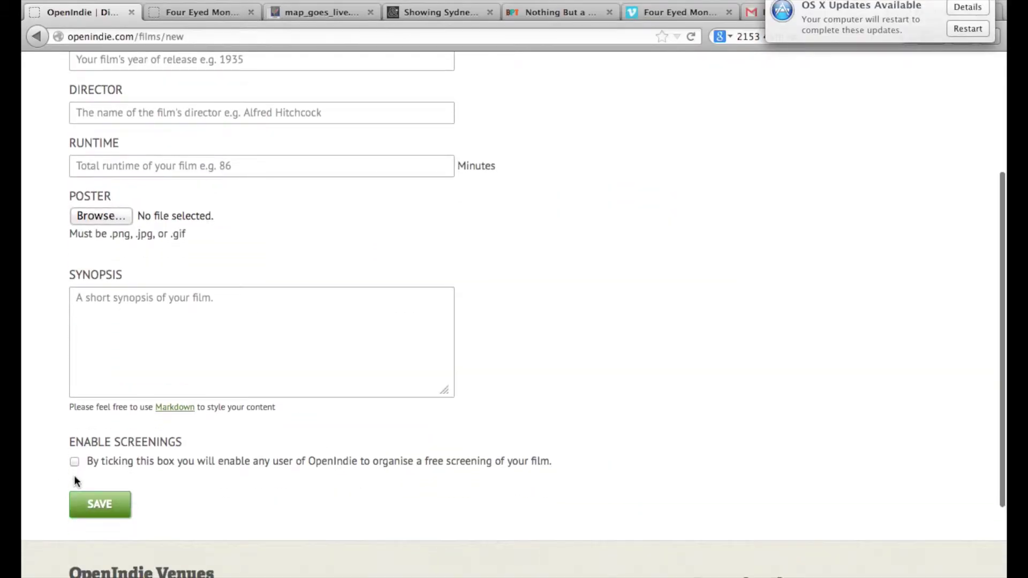
pyautogui.scroll(-1, 74, 475)
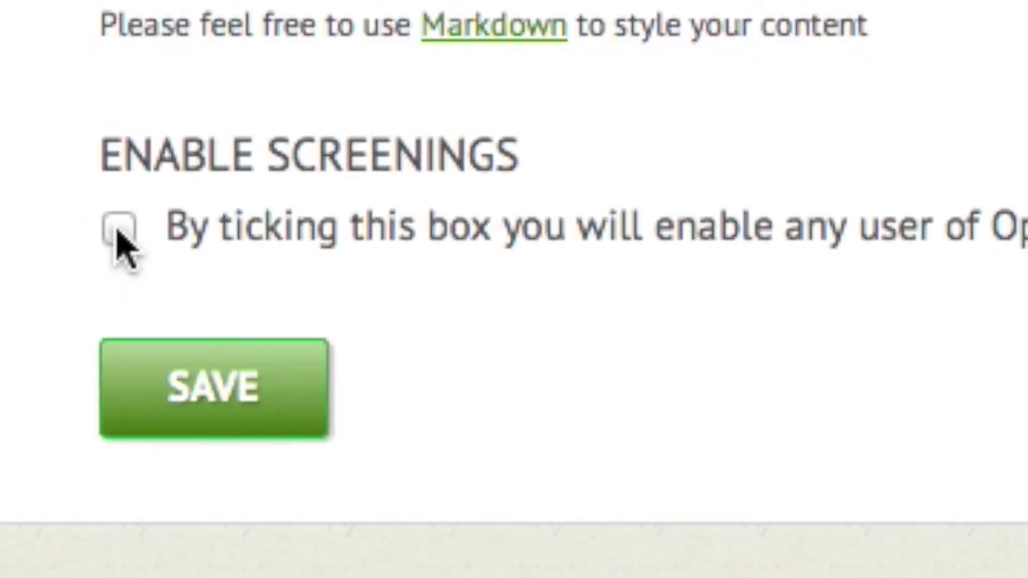
pyautogui.click(119, 230)
pyautogui.scroll(-5, 70, 394)
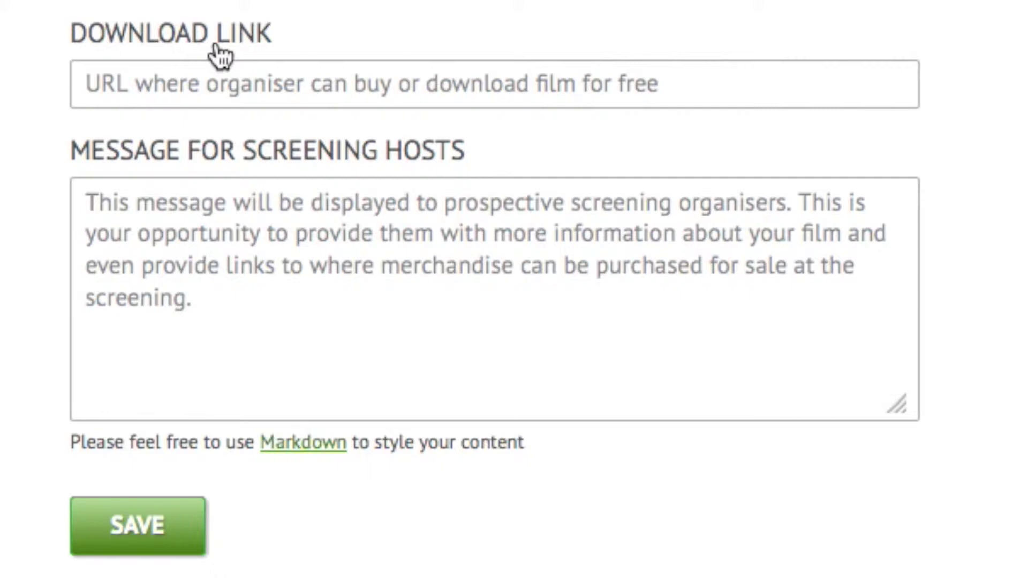
# - Switch to the Four Eyed Monsters 540p video on Vimeo and examine its privacy and download settings
pyautogui.click(124, 75)
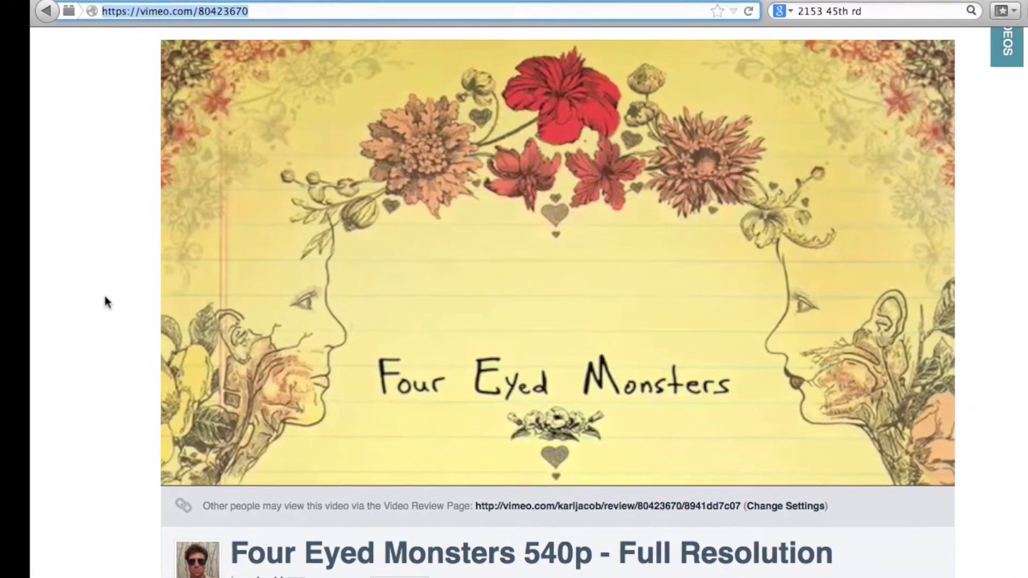
pyautogui.scroll(-7, 181, 515)
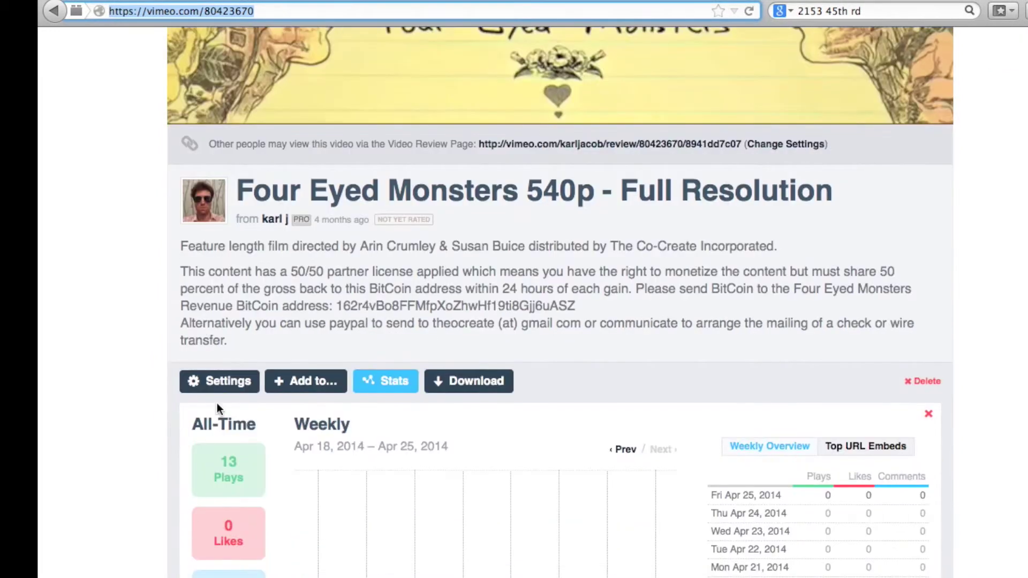
pyautogui.click(212, 382)
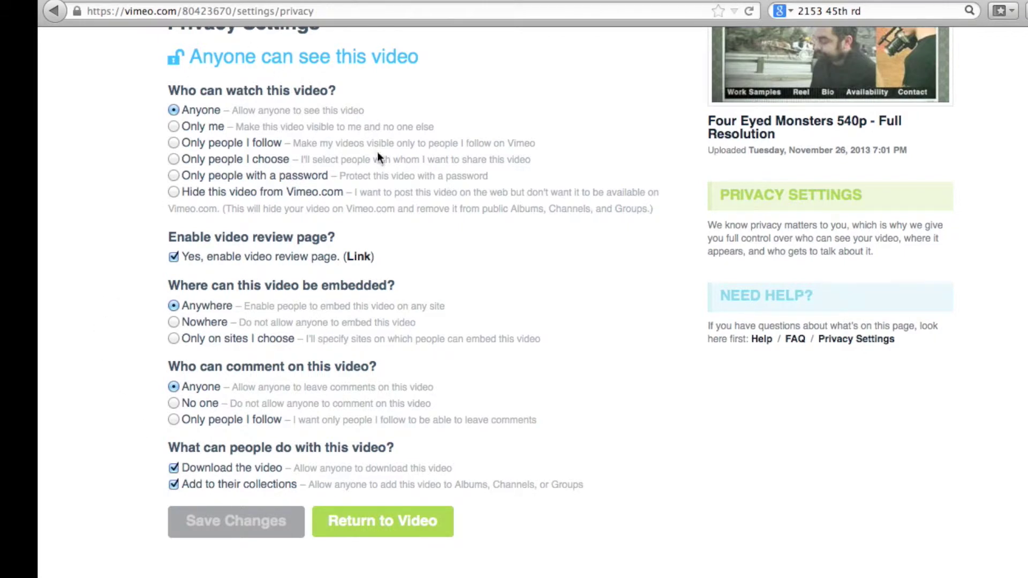
pyautogui.scroll(4, 377, 155)
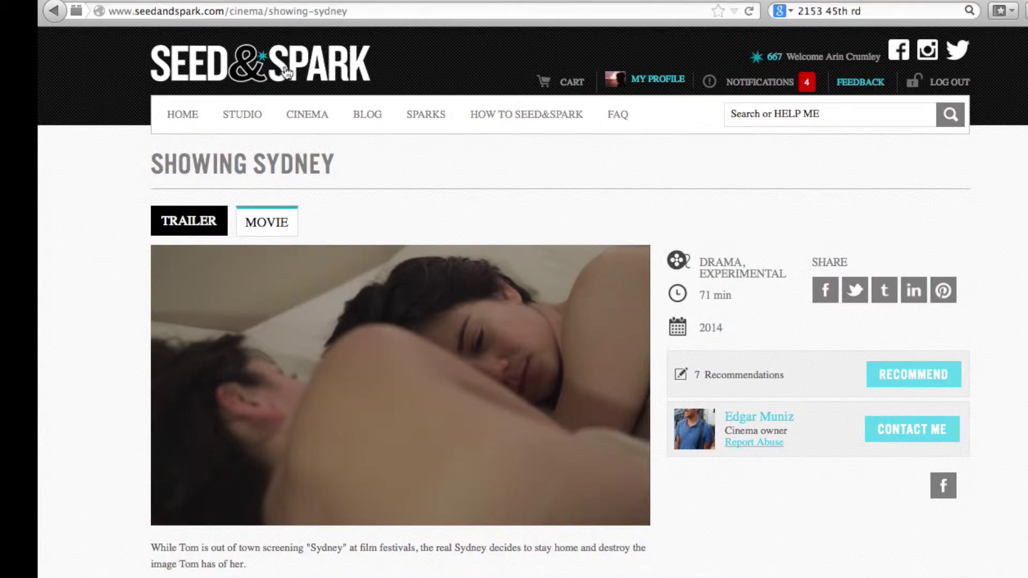
# - On the Showing Sydney page of Seed&Spark, choose 4100k video quality, view the film full screen and return to the page
pyautogui.scroll(-3, 128, 429)
pyautogui.moveTo(512, 372)
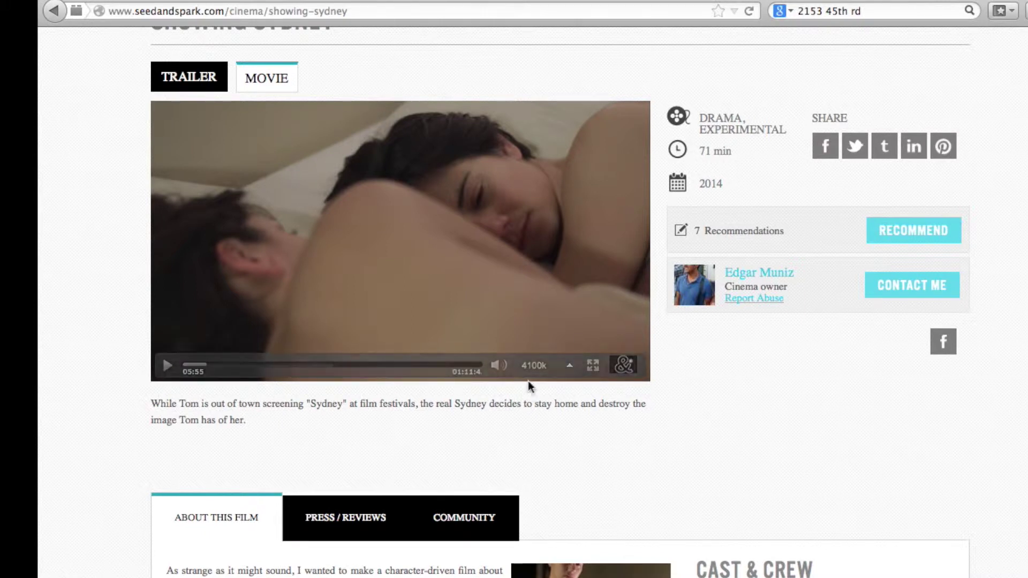
pyautogui.click(558, 368)
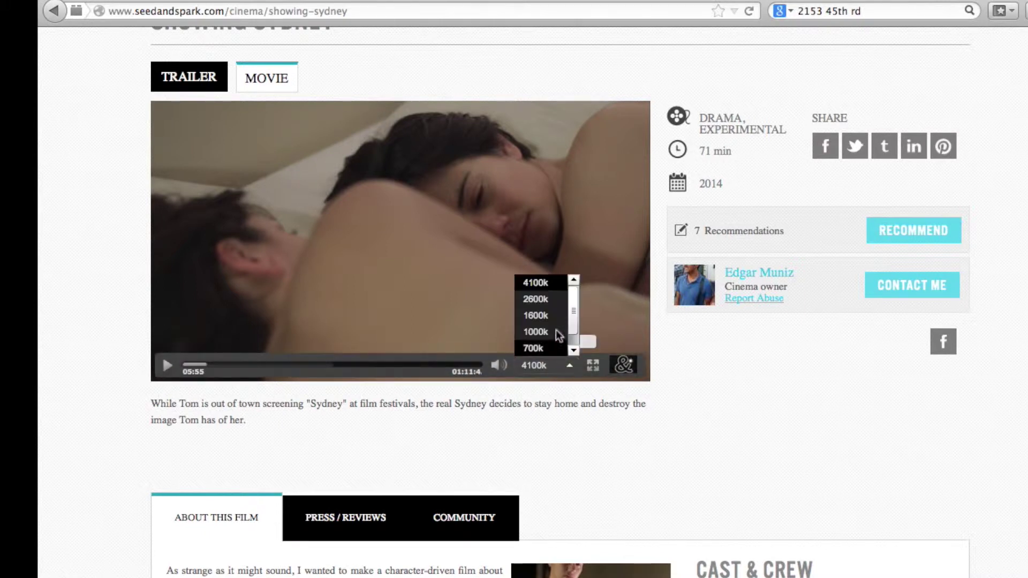
pyautogui.click(551, 285)
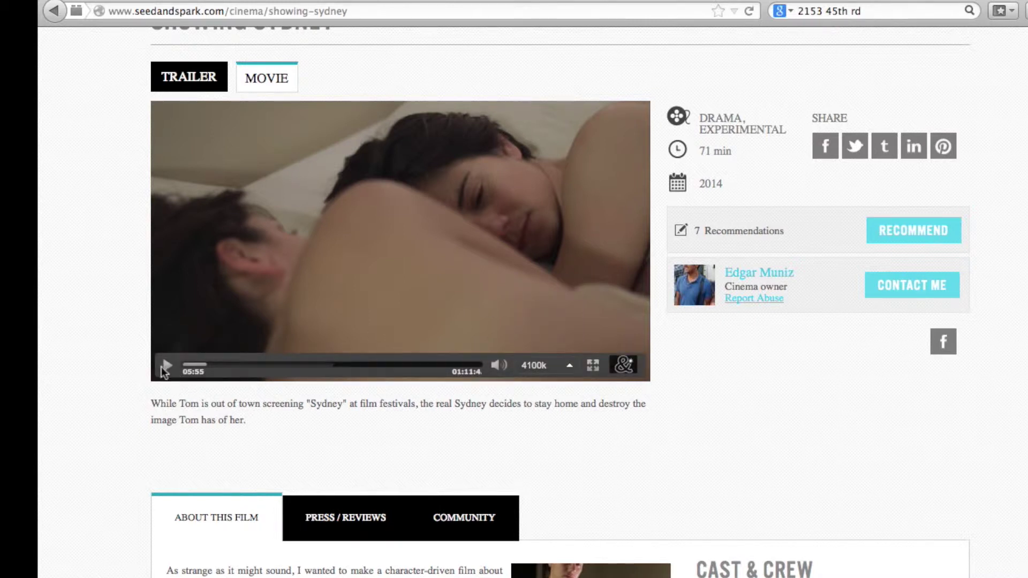
pyautogui.click(592, 365)
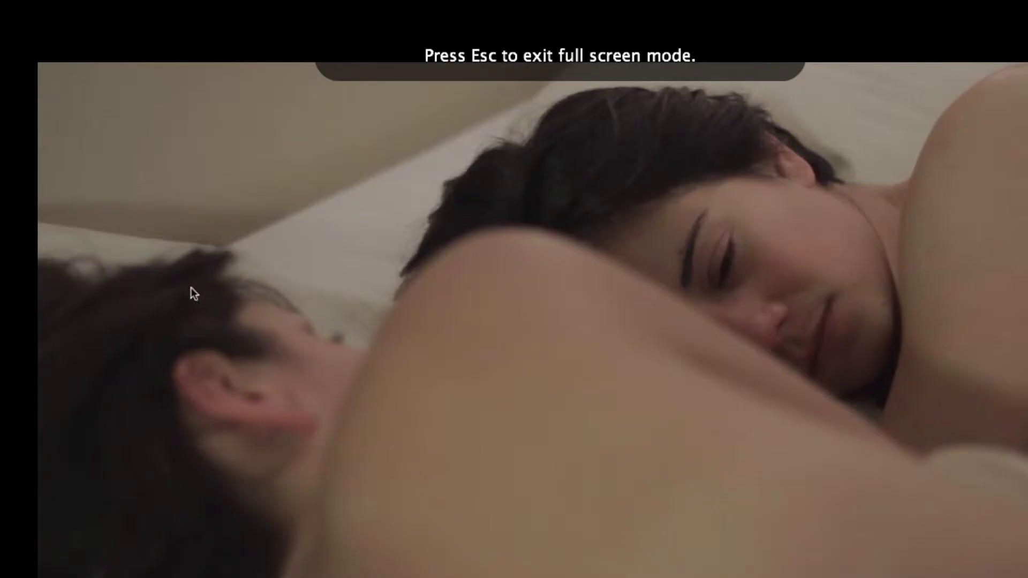
pyautogui.press('Escape')
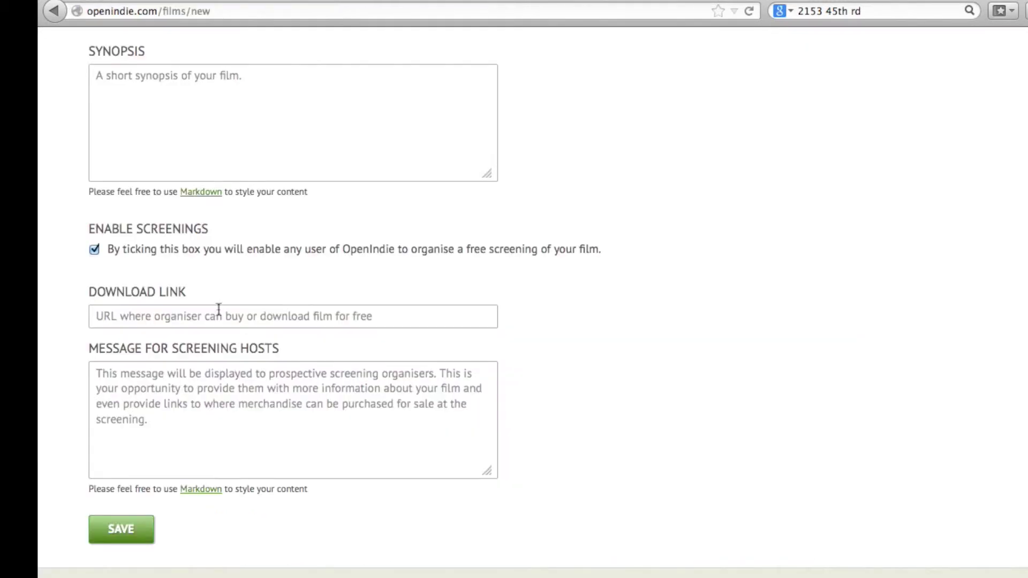
pyautogui.click(358, 317)
pyautogui.write('https://vimeo.com/80423670')
pyautogui.press('Down')
pyautogui.click(229, 393)
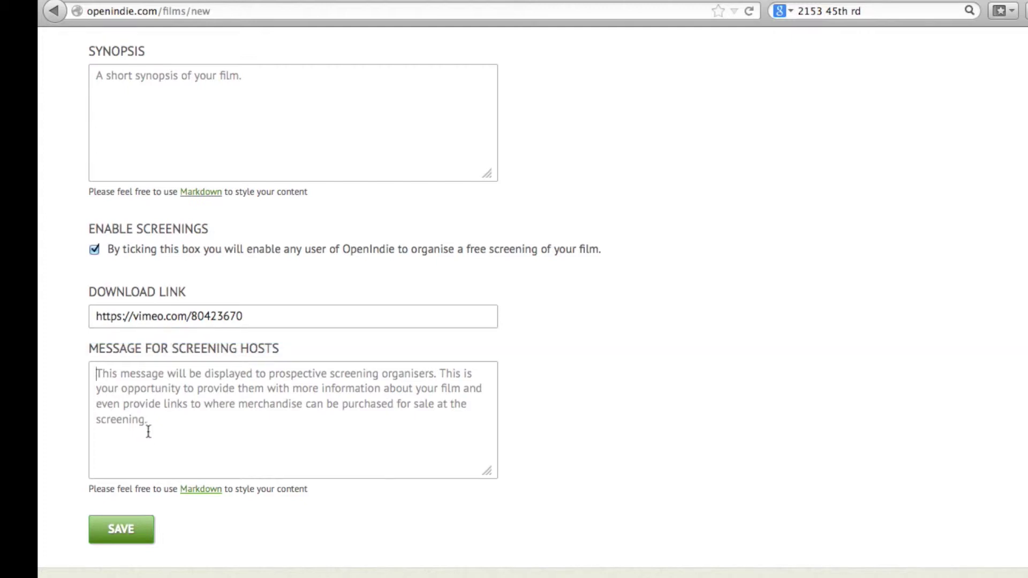
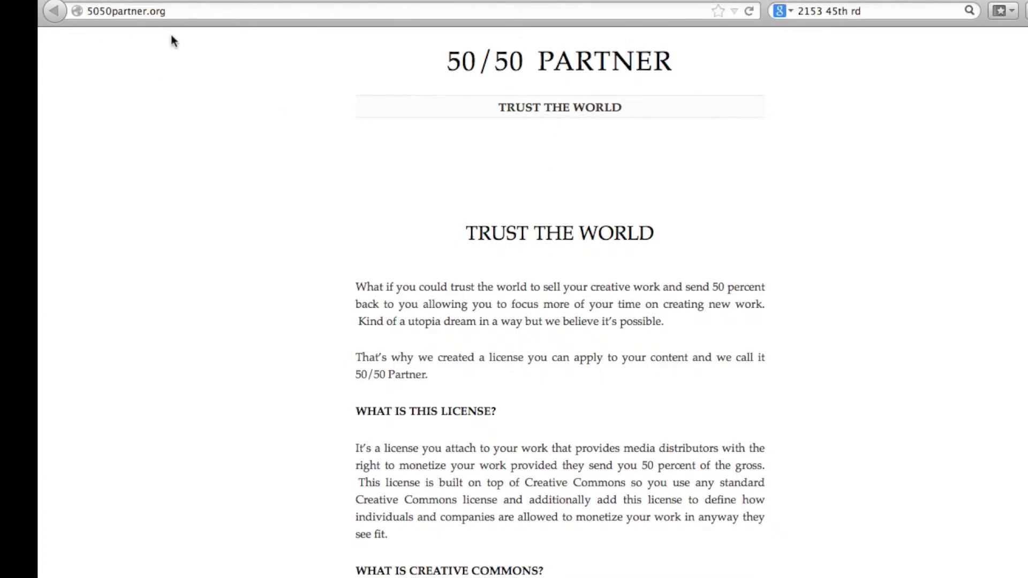
# - Read through the 50/50 Partner license page at 5050partner.org, from the getting-started instructions to the license logos
pyautogui.scroll(-15, 403, 364)
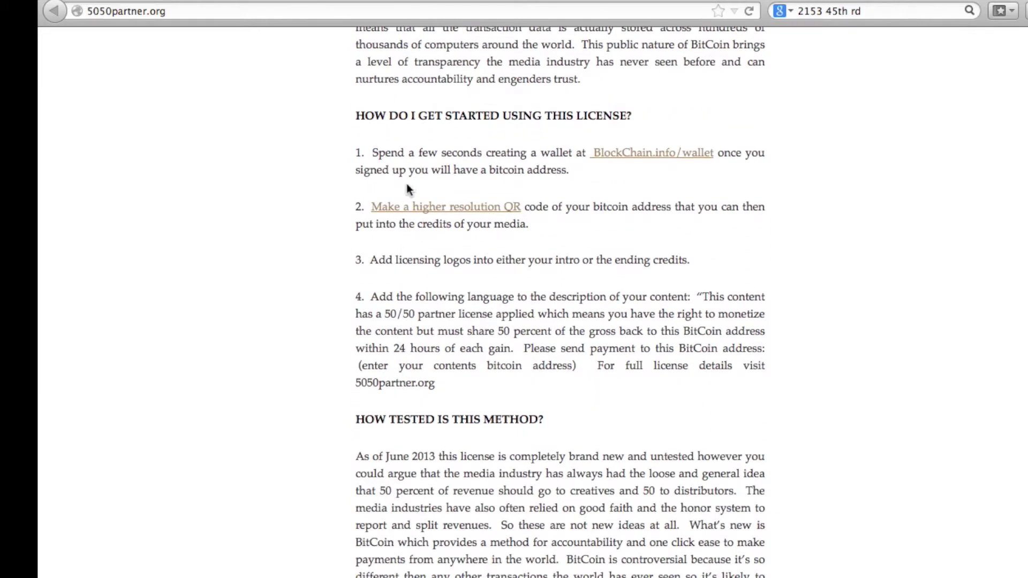
pyautogui.scroll(-4, 407, 185)
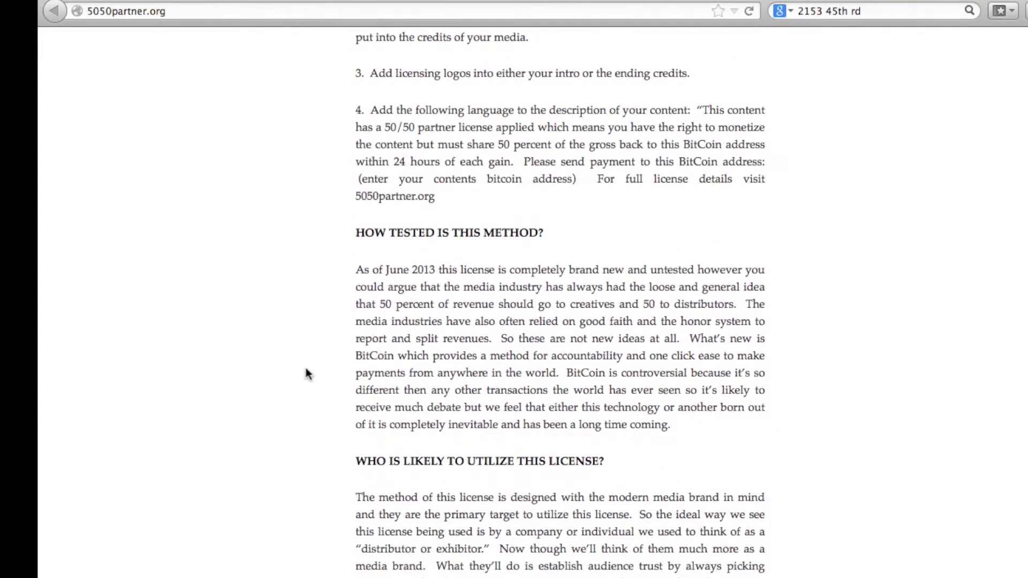
pyautogui.scroll(-8, 305, 372)
pyautogui.scroll(-14, 307, 373)
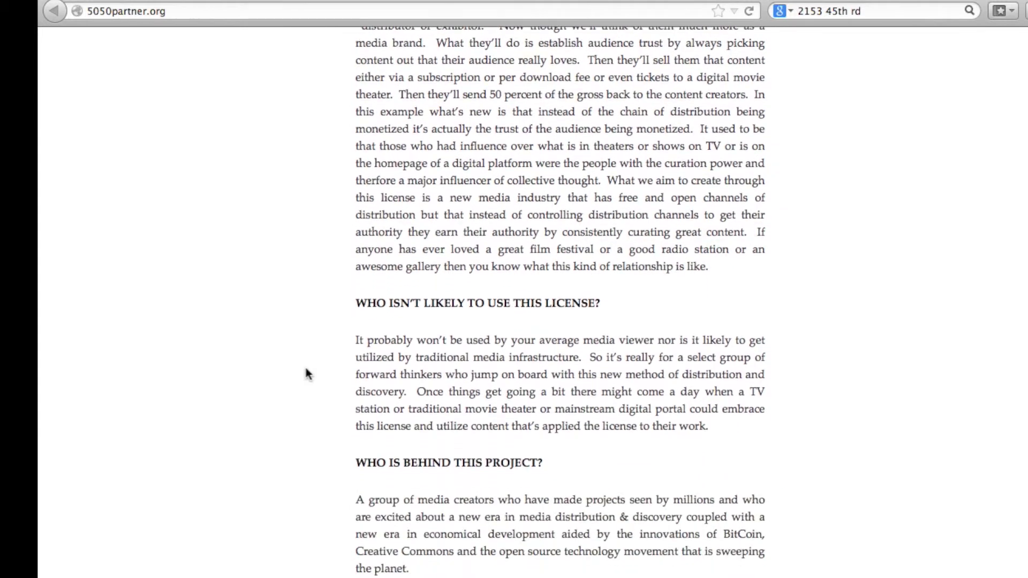
pyautogui.scroll(-3, 306, 369)
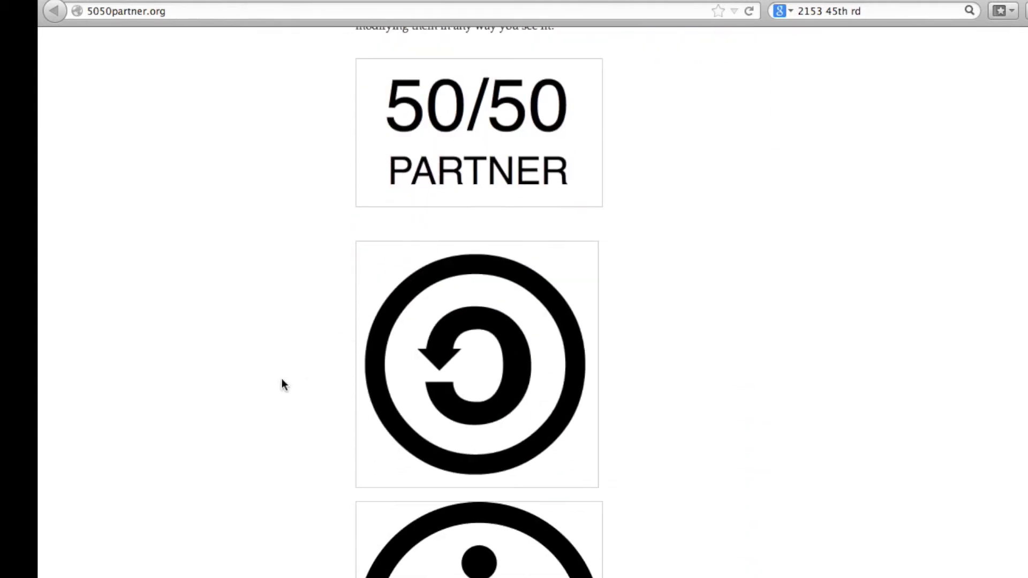
# - Copy the 50/50 partner license wording quoted in the fourth getting-started instruction on 5050partner.org
pyautogui.scroll(-11, 282, 383)
pyautogui.scroll(13, 282, 384)
pyautogui.scroll(15, 282, 378)
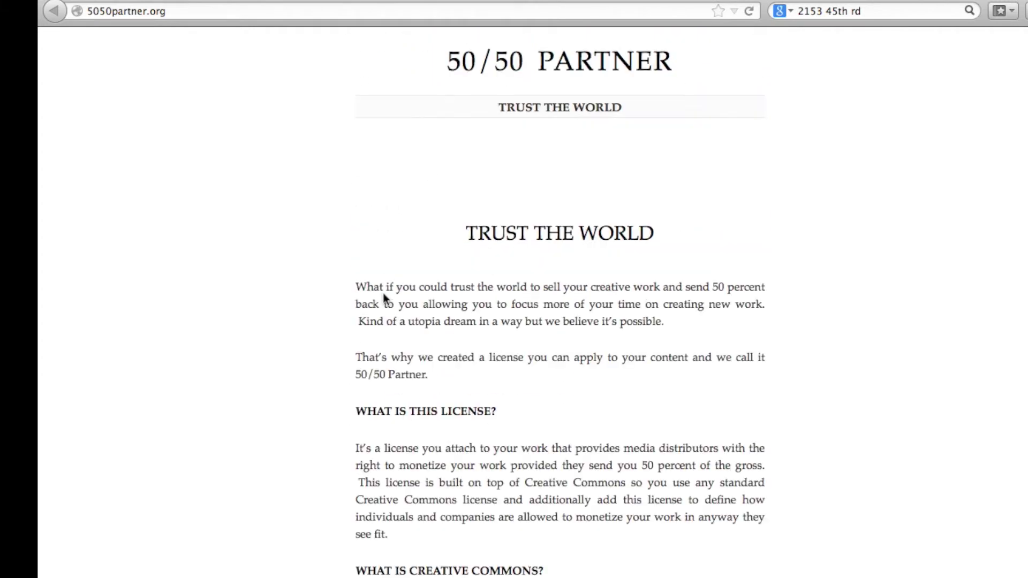
pyautogui.scroll(-5, 252, 300)
pyautogui.scroll(-7, 545, 385)
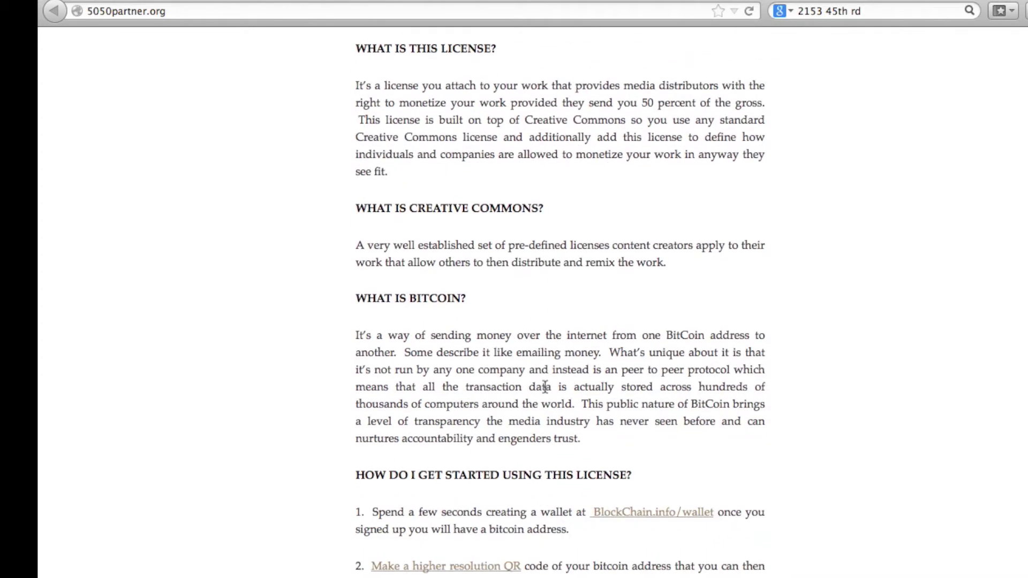
pyautogui.scroll(-5, 540, 391)
pyautogui.scroll(-1, 431, 488)
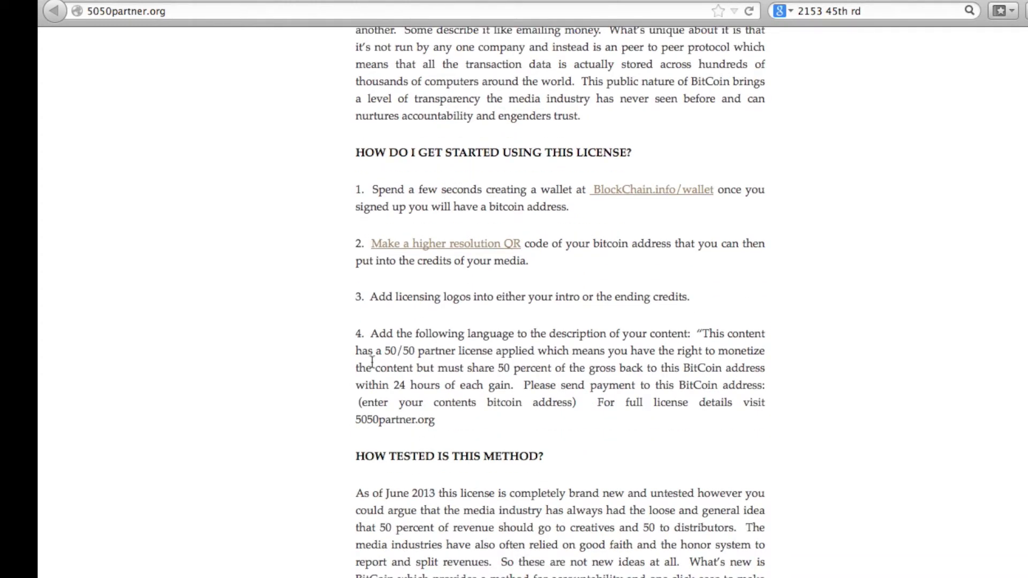
pyautogui.moveTo(707, 334); pyautogui.dragTo(465, 423)
pyautogui.hotkey('ctrl', 'c')
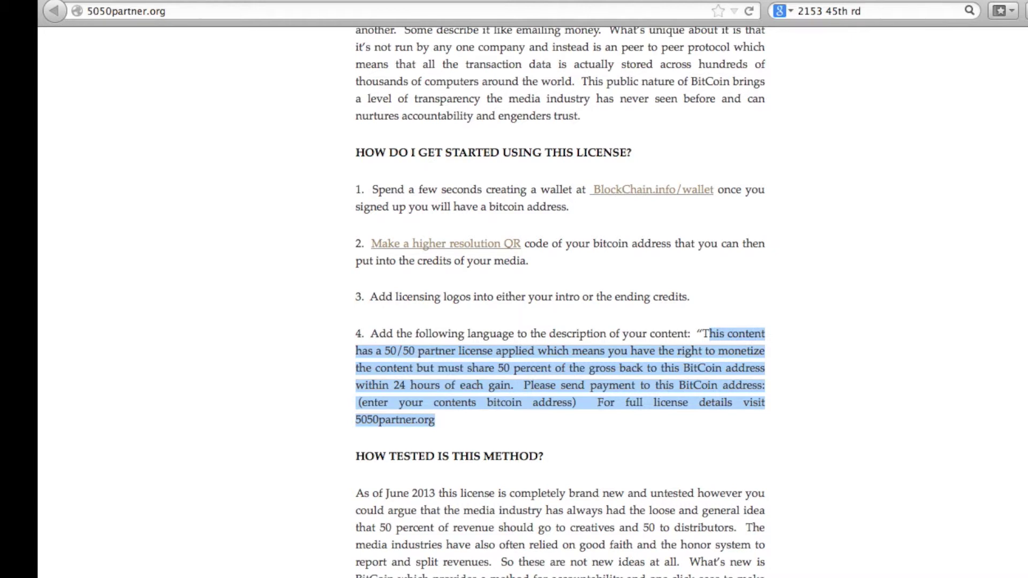
# - Paste the license wording into the new film's message for screening hosts and remove the placeholder "(enter your contents bitcoin address)"
pyautogui.hotkey('ctrl', 'Tab')
pyautogui.hotkey('ctrl', 'v')
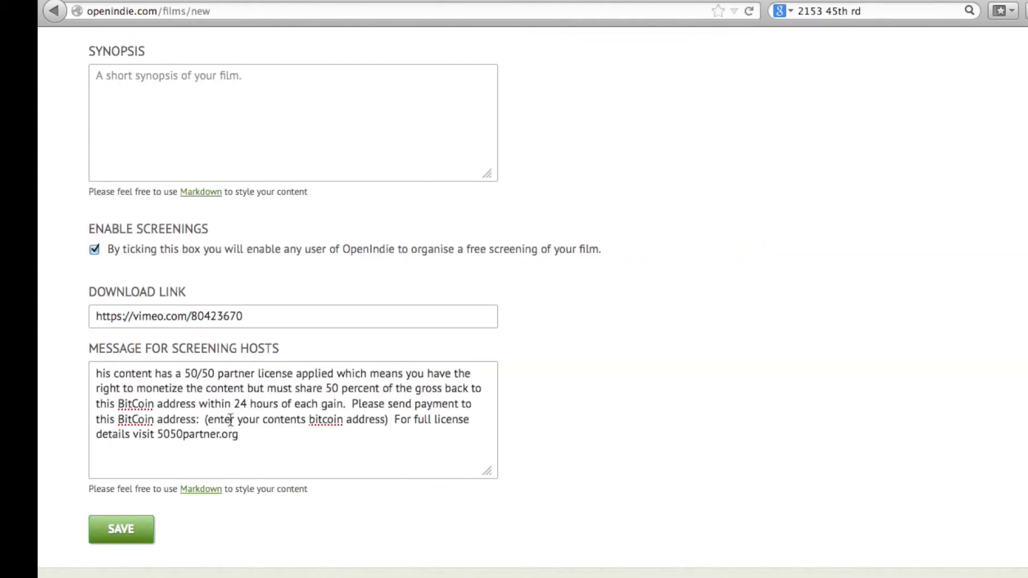
pyautogui.moveTo(205, 420); pyautogui.dragTo(393, 420)
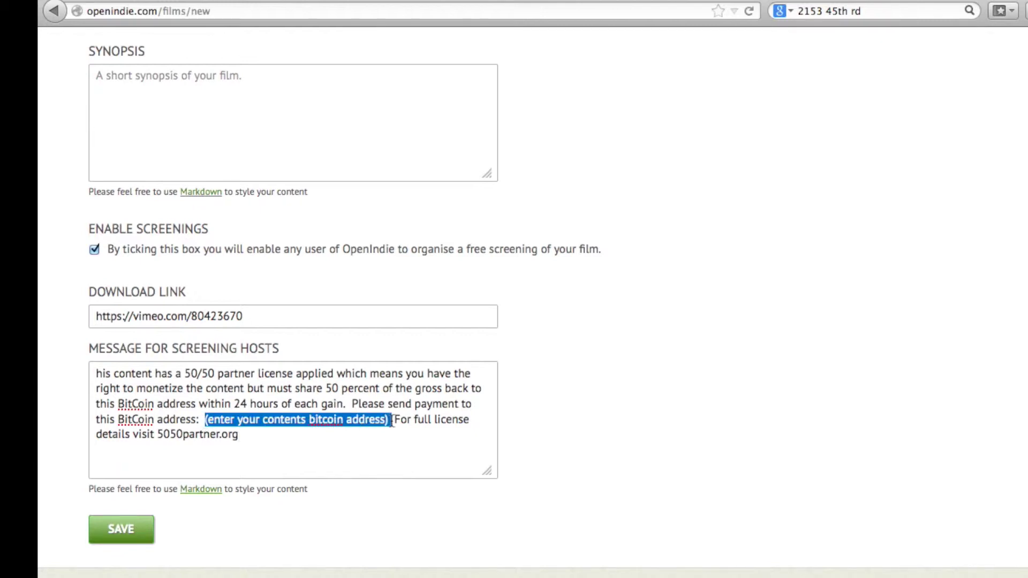
pyautogui.press('BackSpace')
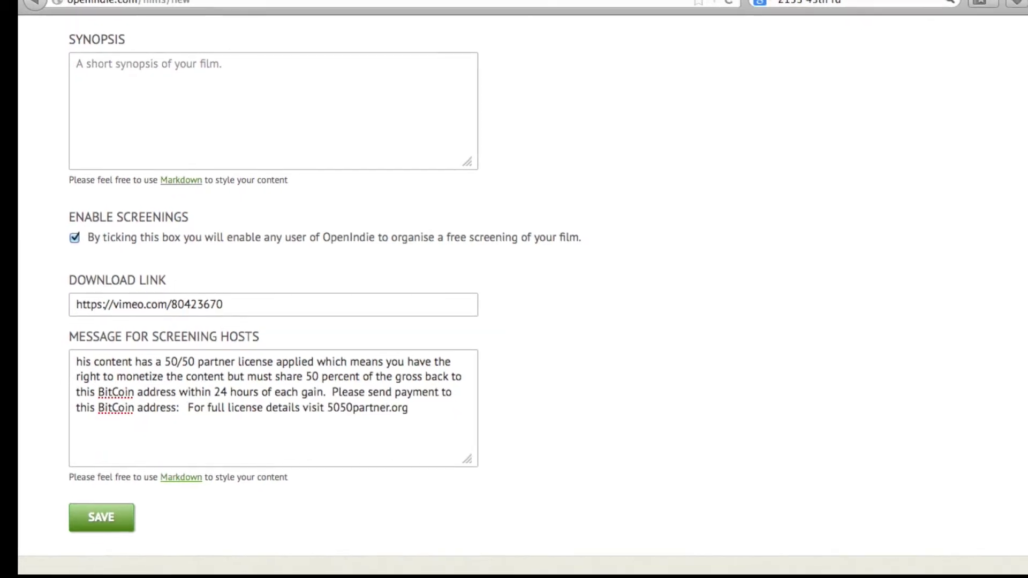
# - Open the Coinbase bitcoin wallet site at coinbase.com in a separate tab
pyautogui.press('super+t')
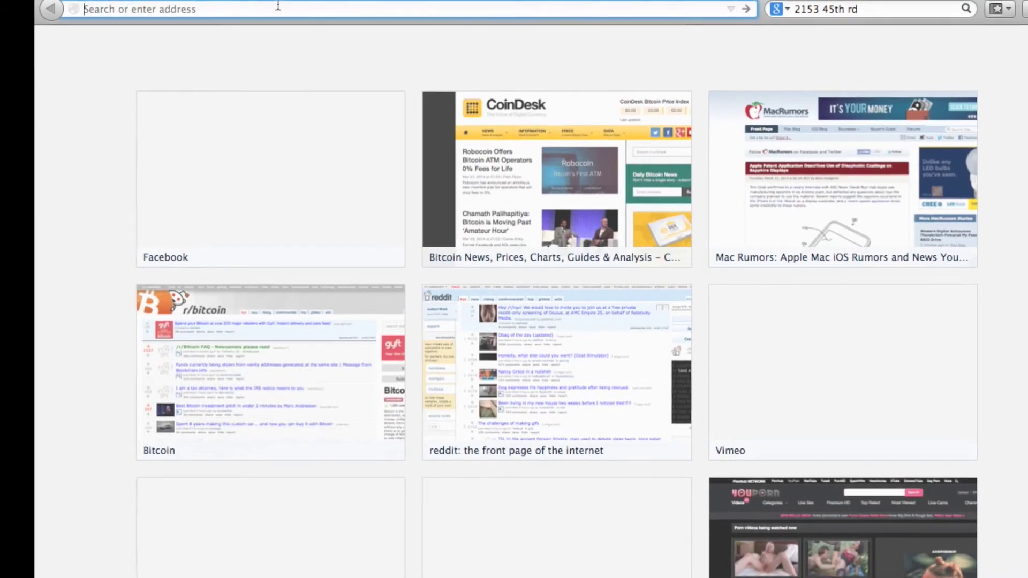
pyautogui.write('b')
pyautogui.press('super+a')
pyautogui.write('coinb')
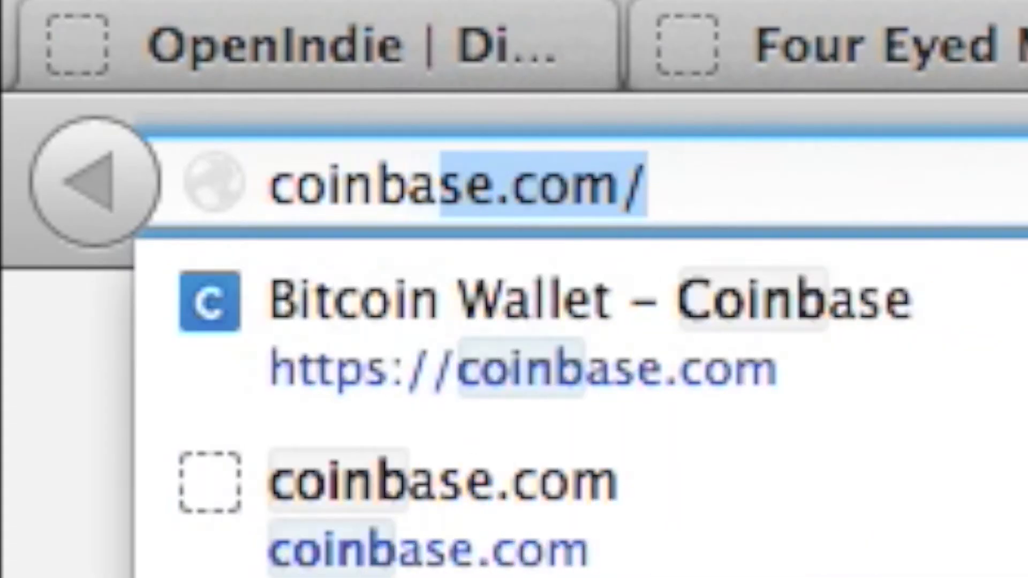
pyautogui.press('Return')
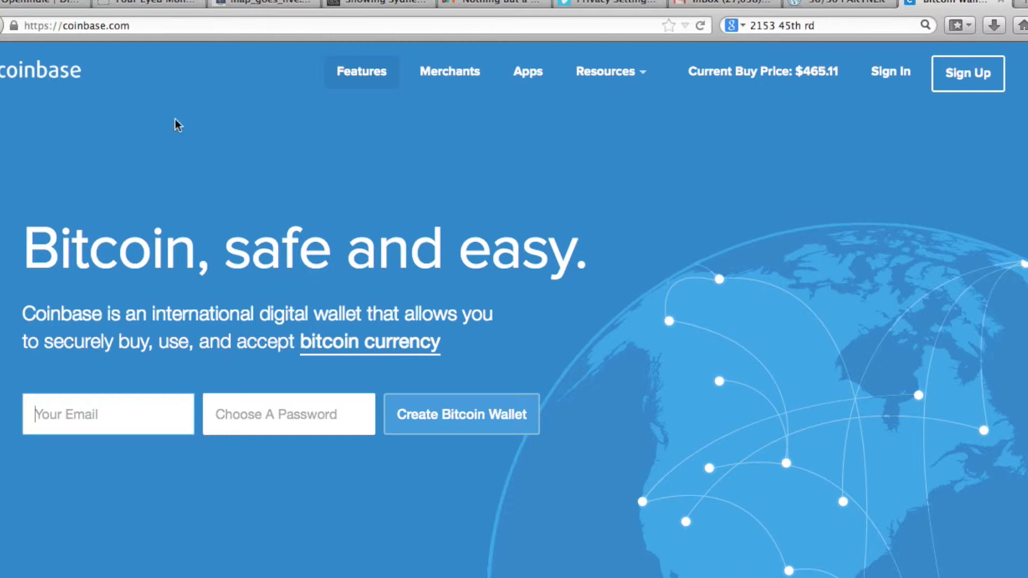
# - Return to OpenIndie and open the Four Eyed Monsters film page from your own profile's film list
pyautogui.click(42, 5)
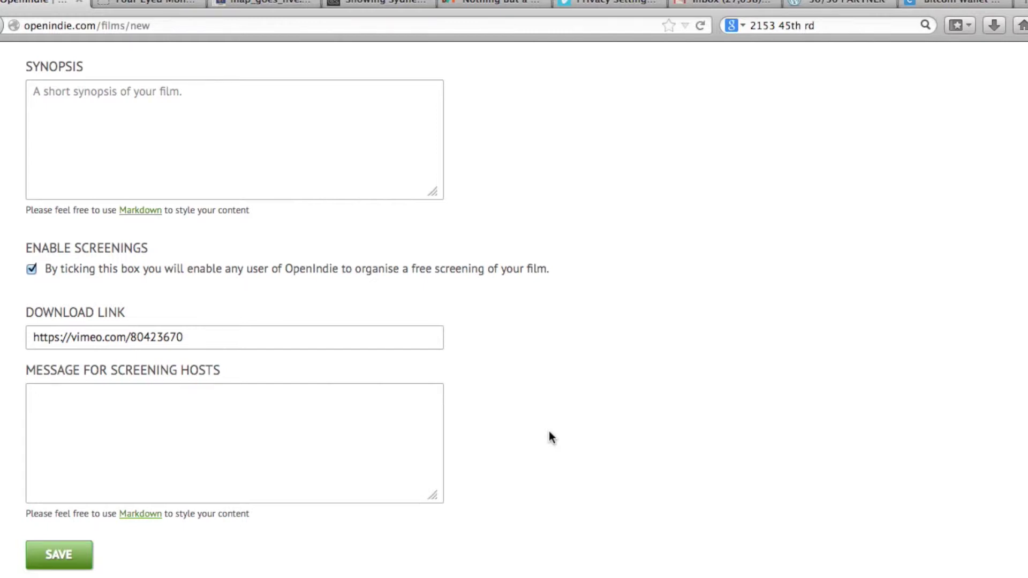
pyautogui.scroll(10, 552, 438)
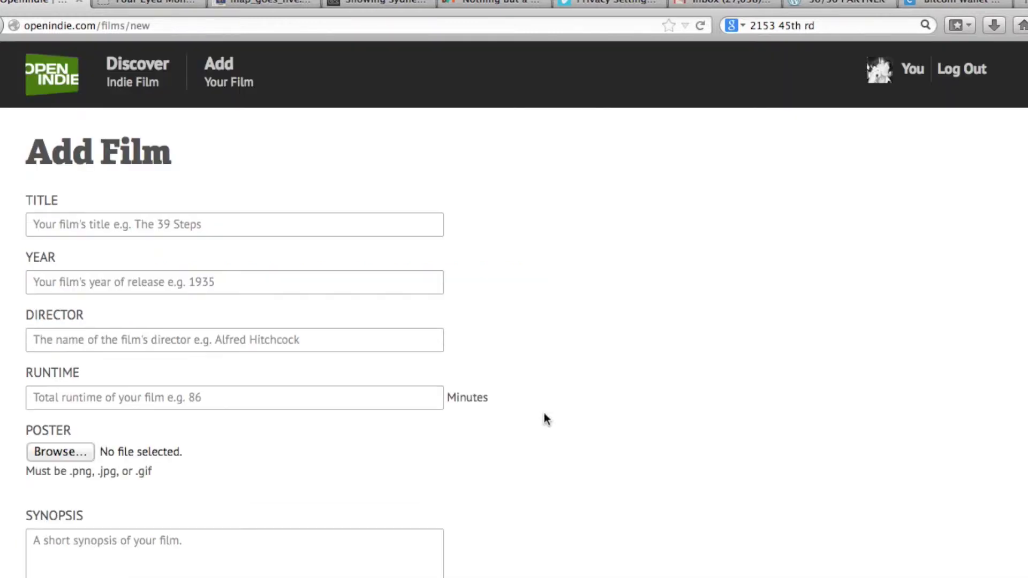
pyautogui.click(887, 80)
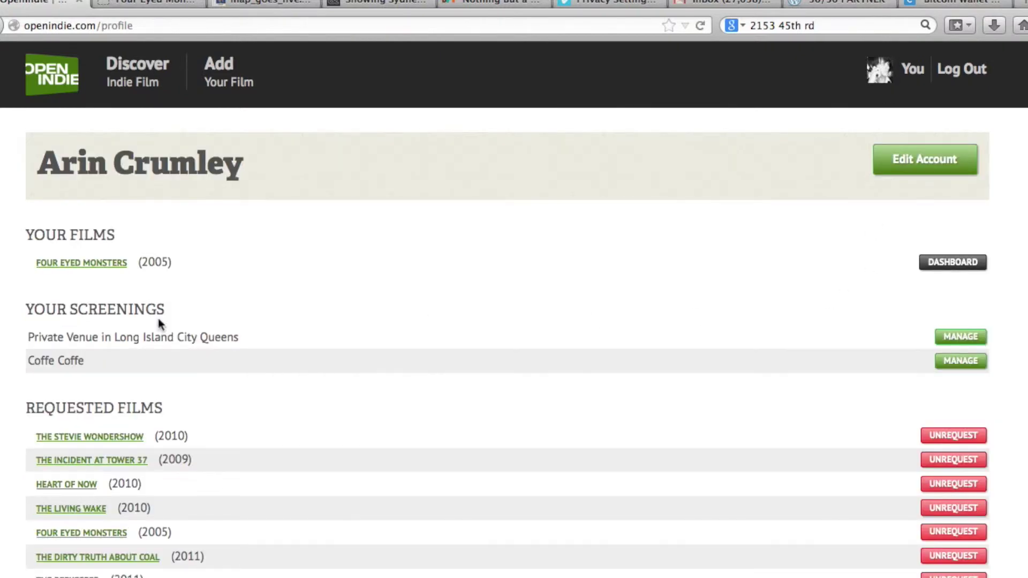
pyautogui.scroll(-1, 339, 287)
pyautogui.scroll(1, 339, 287)
pyautogui.click(68, 267)
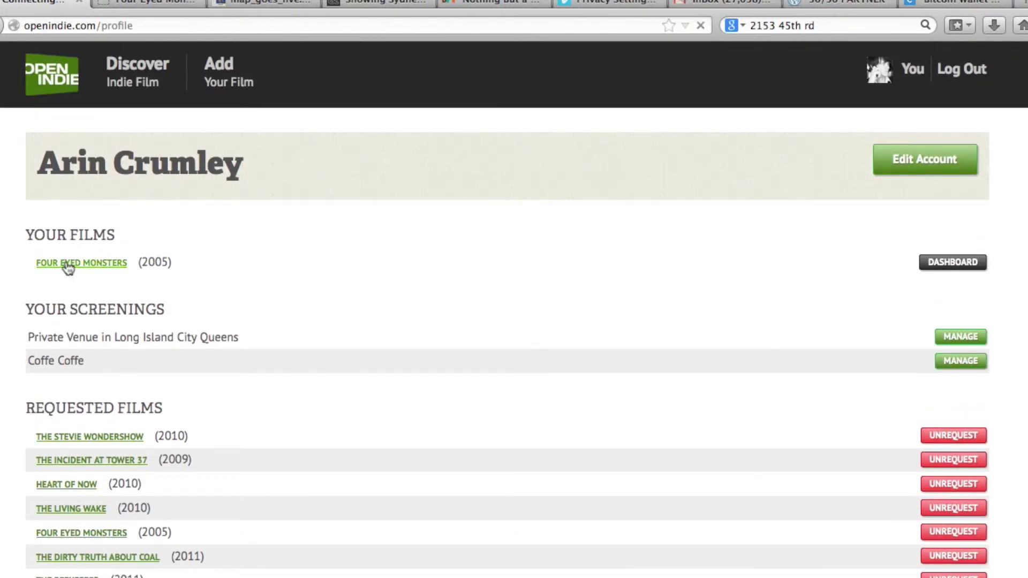
pyautogui.scroll(-2, 660, 382)
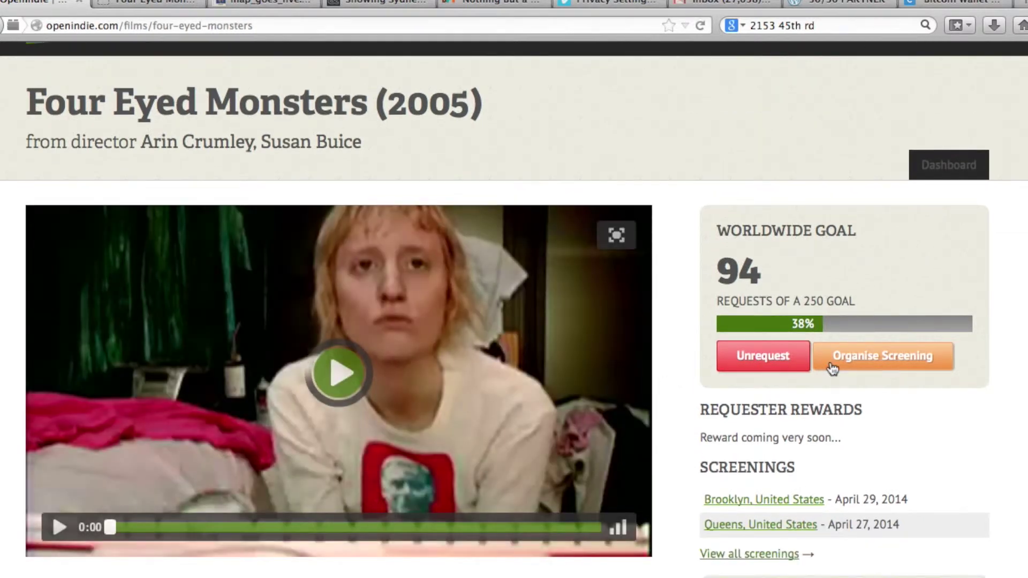
# - Open the form for organising a Four Eyed Monsters screening and review the filmmaker's message and the date, venue and address fields
pyautogui.click(868, 361)
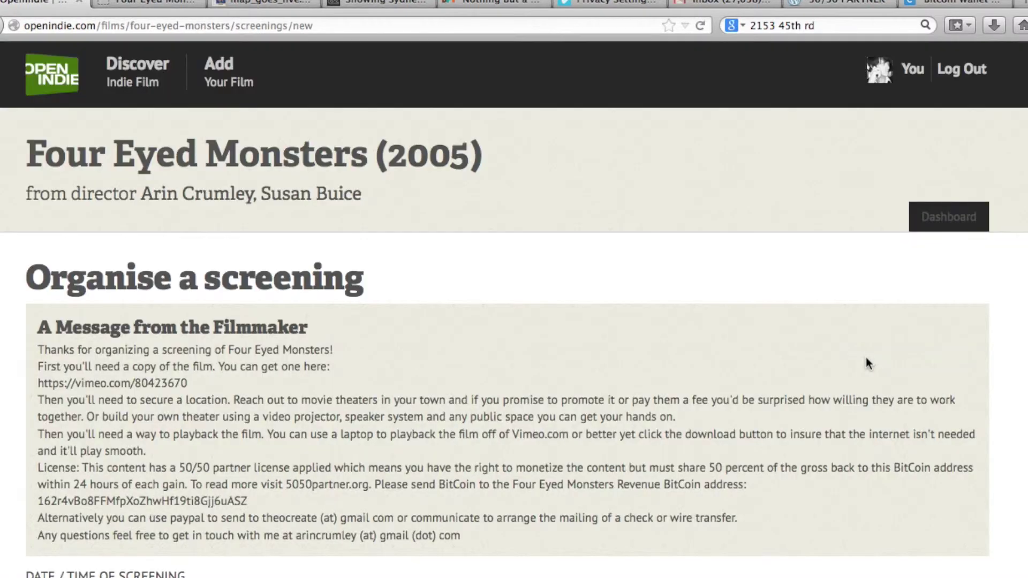
pyautogui.scroll(-5, 295, 515)
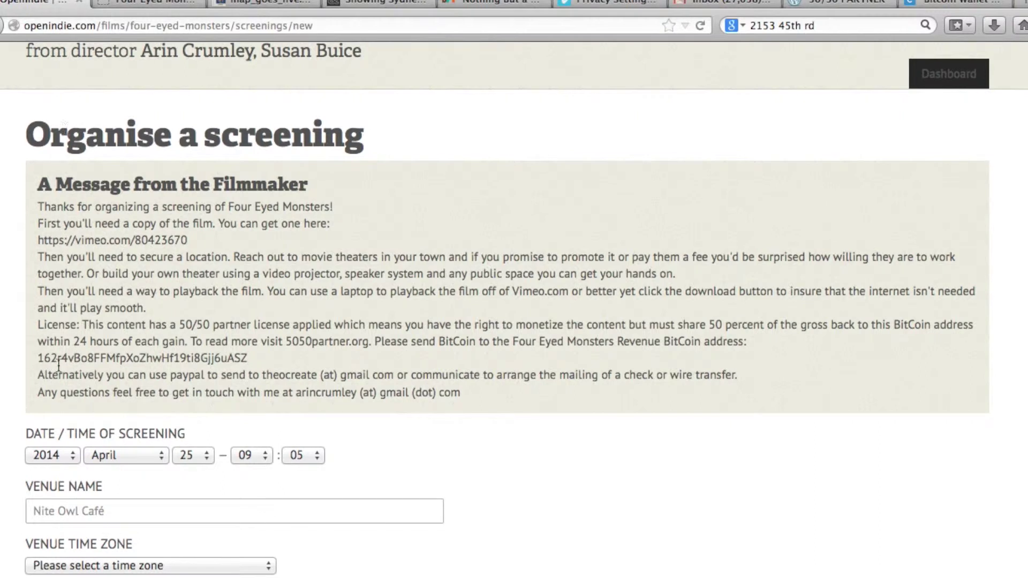
pyautogui.scroll(-3, 58, 368)
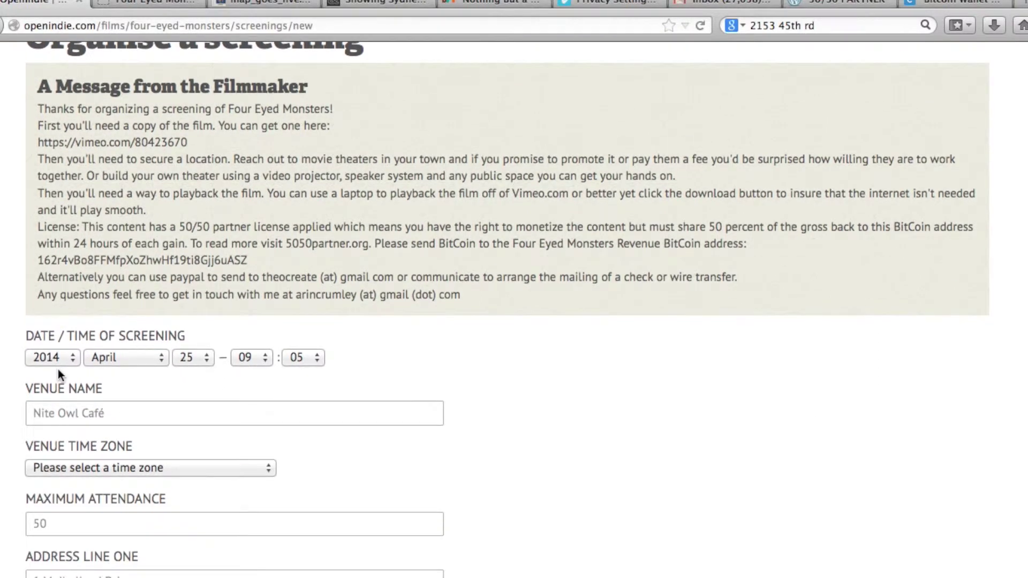
pyautogui.scroll(-5, 32, 280)
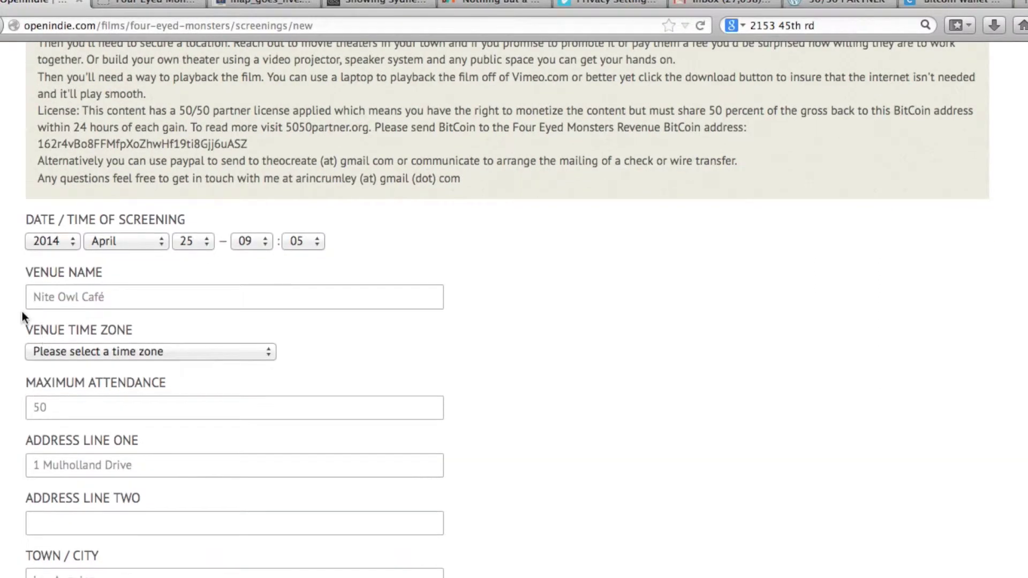
pyautogui.scroll(-1, 22, 312)
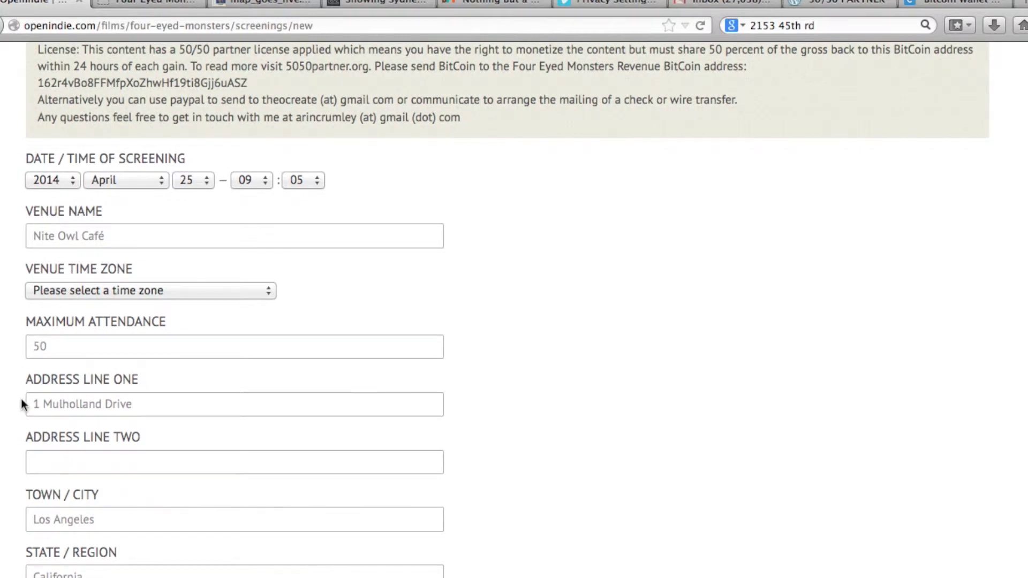
pyautogui.scroll(-9, 21, 404)
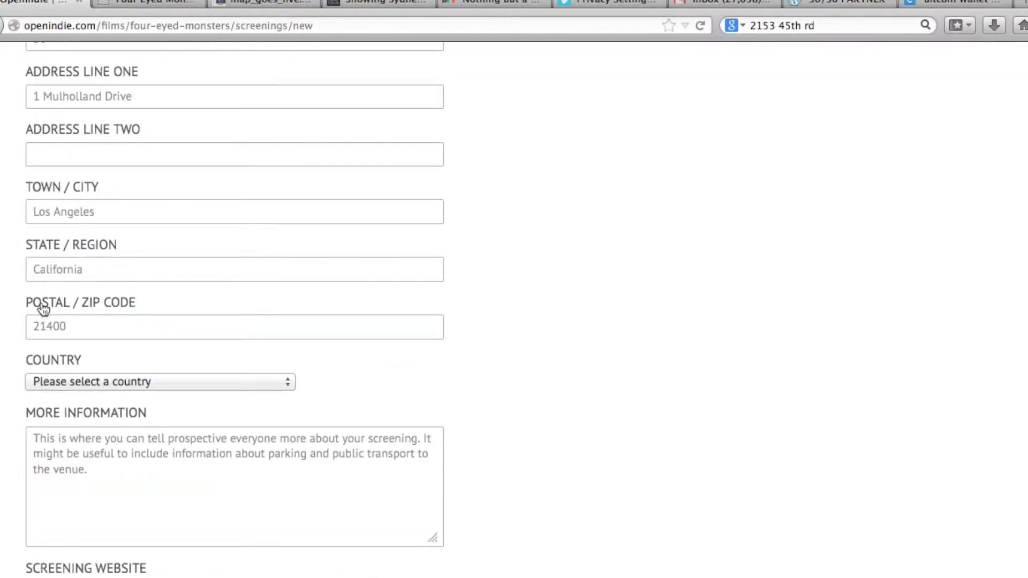
# - Enter "Click below for tickets." as the screening's additional information
pyautogui.scroll(-4, 21, 439)
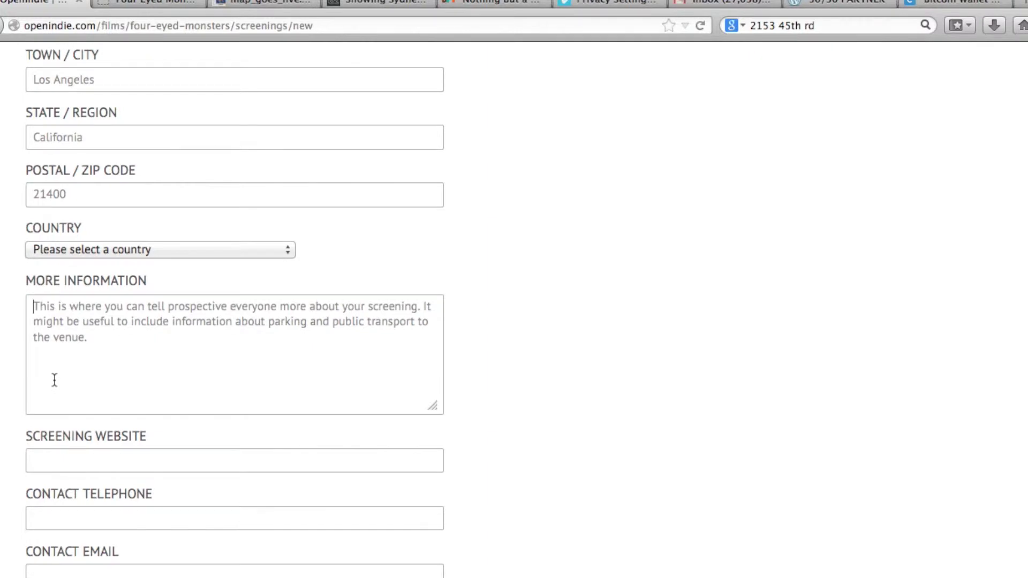
pyautogui.write('Click below for tickets.')
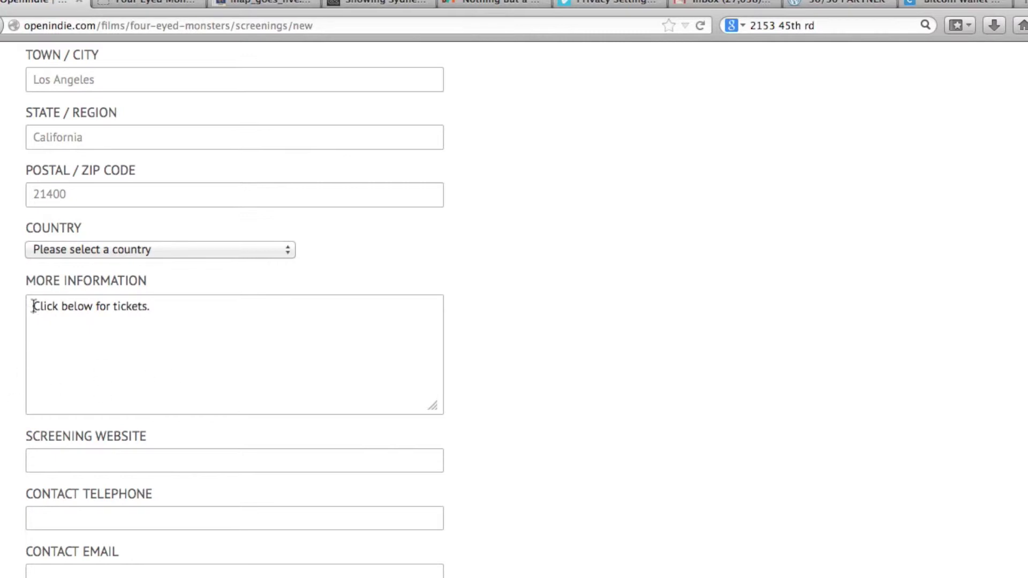
pyautogui.moveTo(33, 306); pyautogui.dragTo(186, 313)
pyautogui.click(186, 313)
pyautogui.press('super+a')
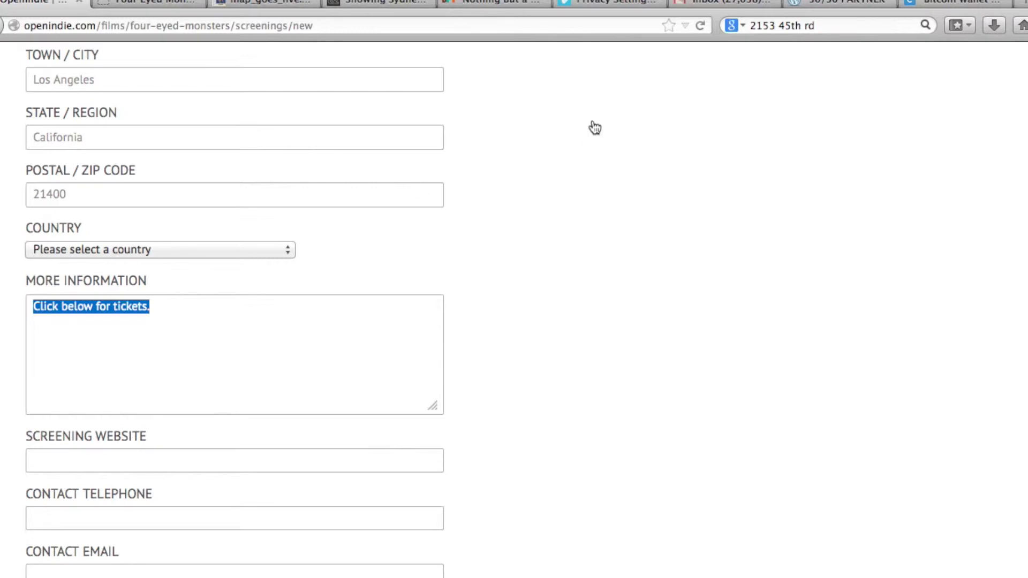
pyautogui.moveTo(170, 332); pyautogui.dragTo(5, 246)
pyautogui.click(482, 4)
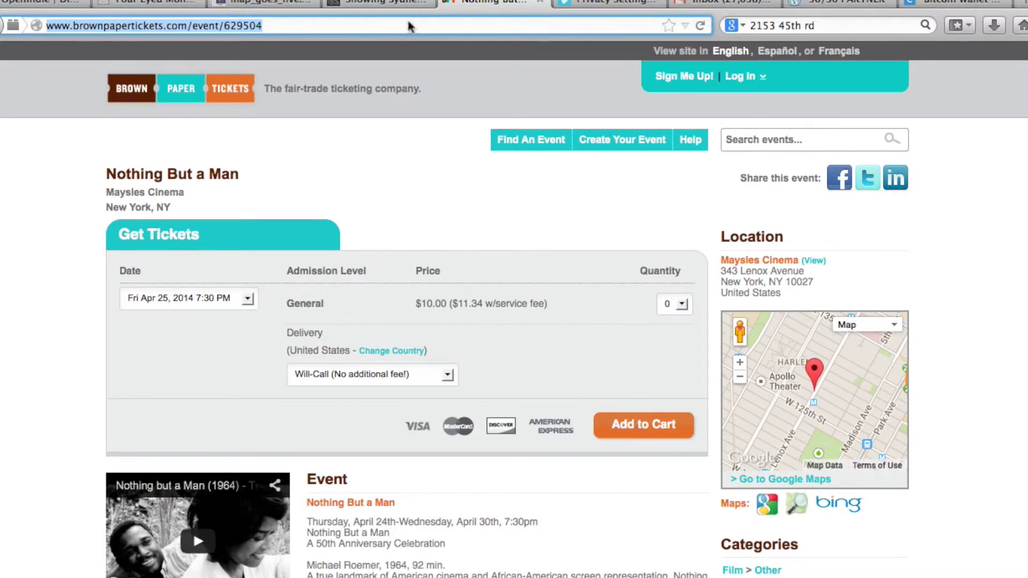
pyautogui.click(50, 4)
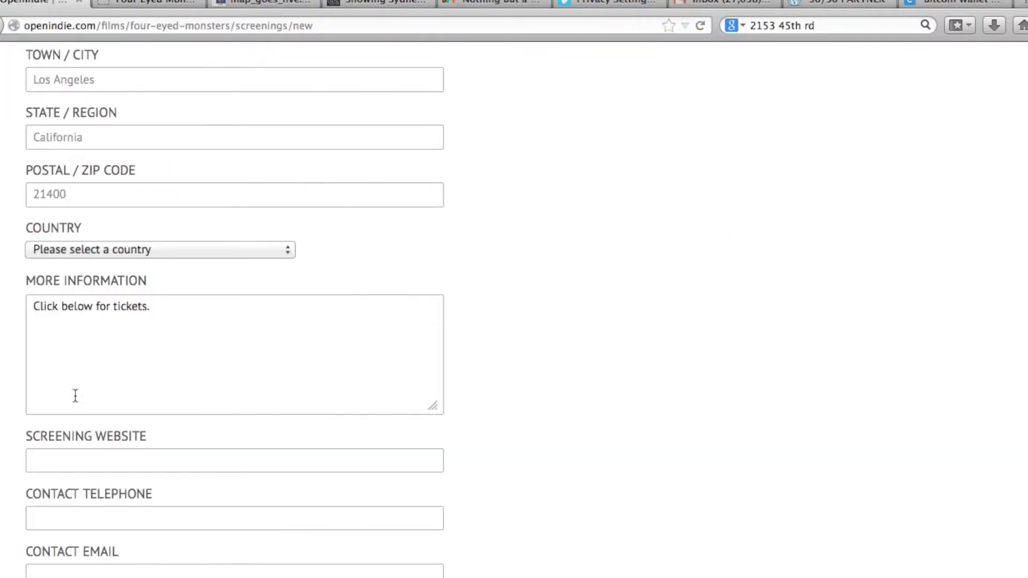
pyautogui.click(78, 459)
pyautogui.write('http://www.brownpapertickets.com/event/629504')
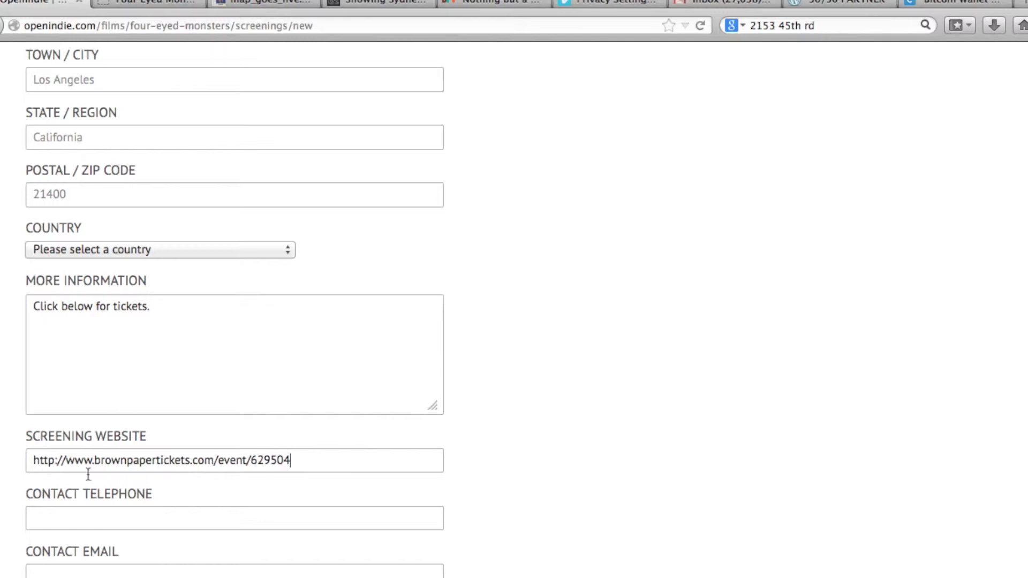
# - Clear the additional information and screening website fields of the screening form
pyautogui.press('super+a')
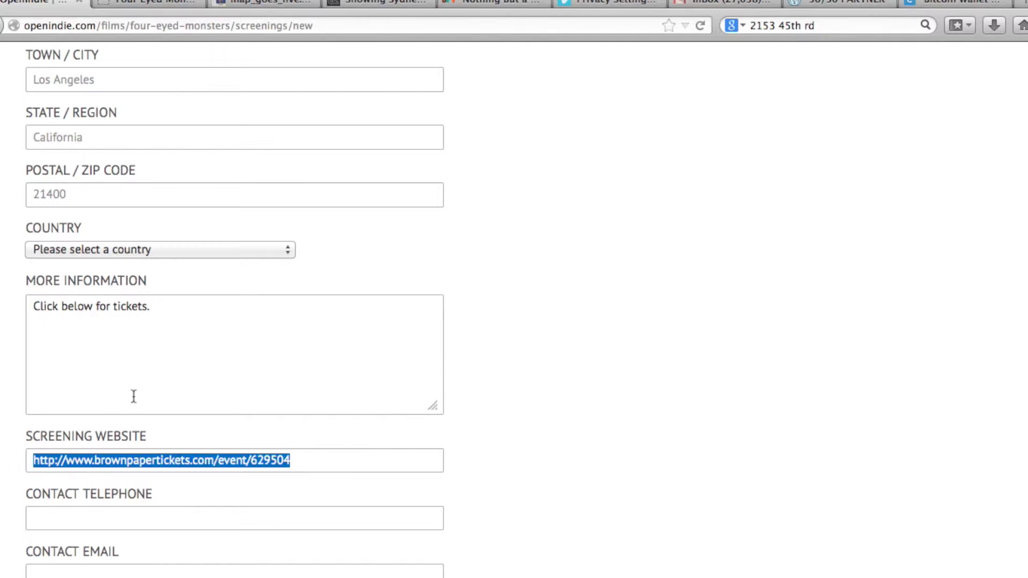
pyautogui.hotkey('shift', 'Tab')
pyautogui.press('super+a')
pyautogui.press('BackSpace')
pyautogui.click(67, 467)
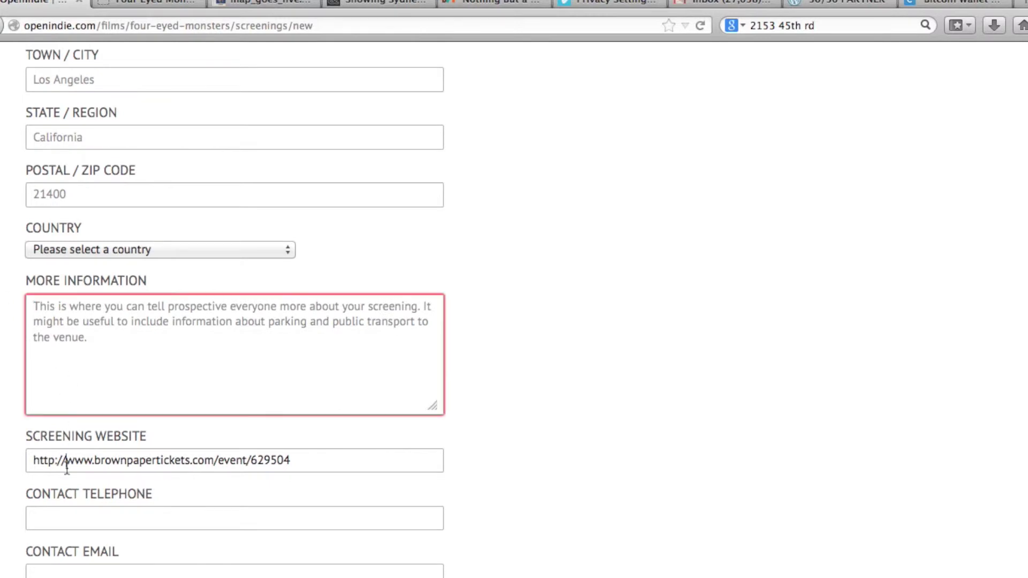
pyautogui.press('super+a')
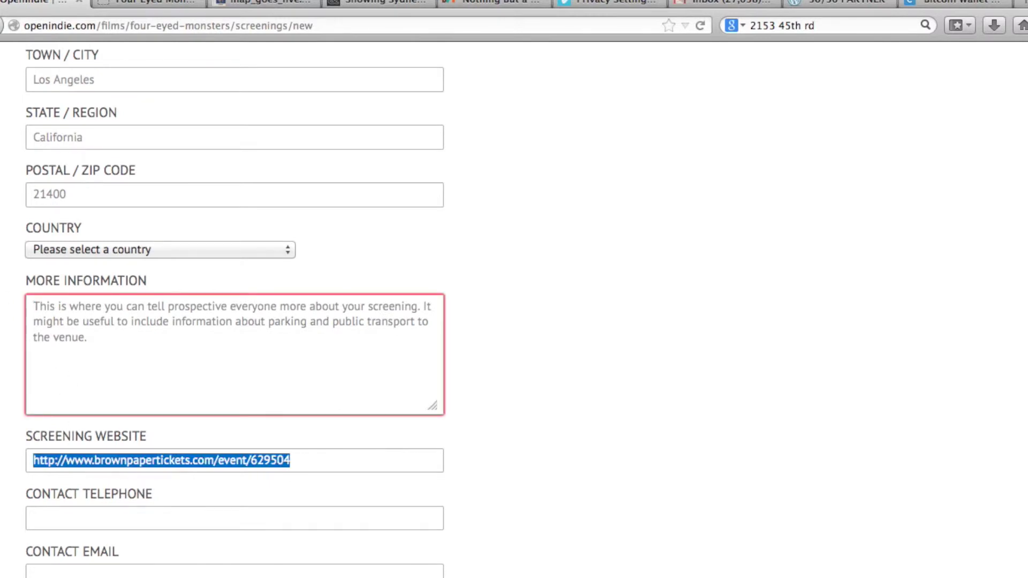
pyautogui.press('BackSpace')
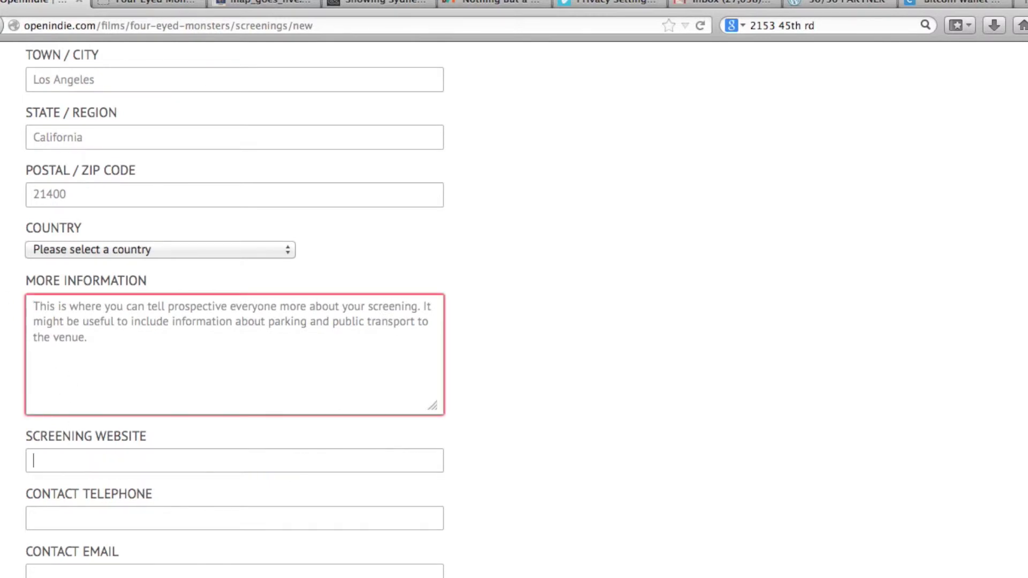
# - Go back to the Four Eyed Monsters film page and look at its list of screenings
pyautogui.scroll(15, 469, 382)
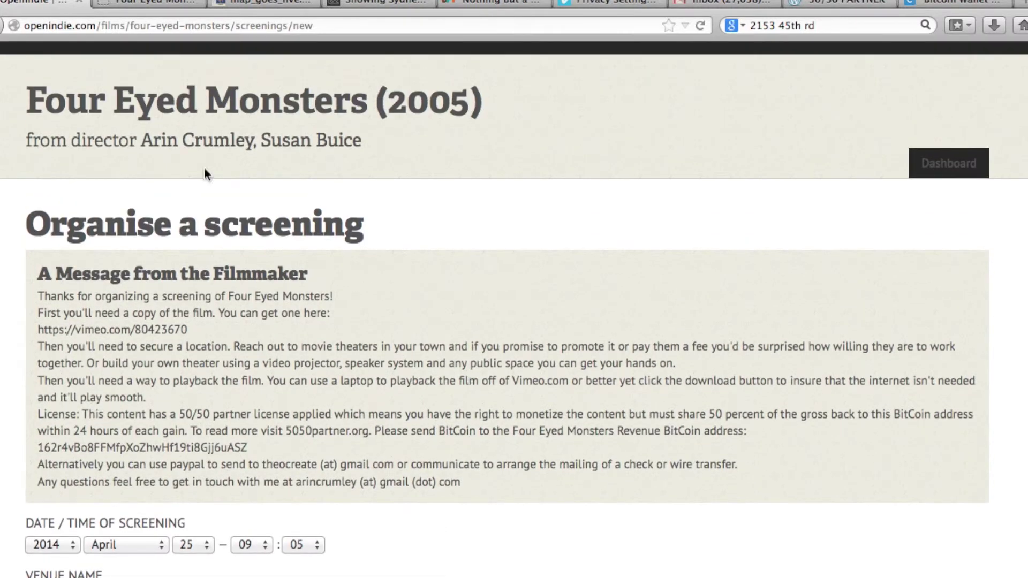
pyautogui.scroll(2, 195, 166)
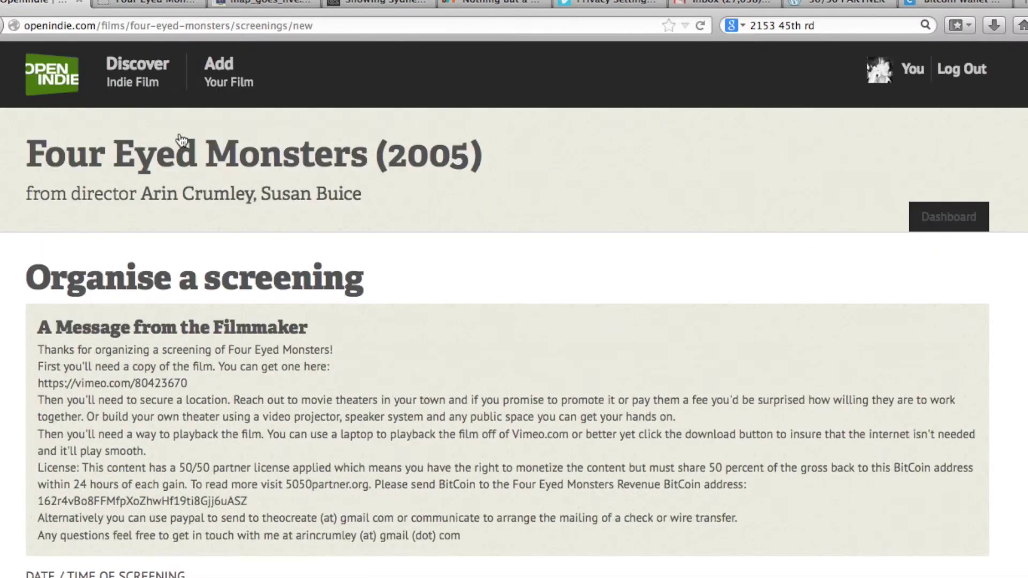
pyautogui.click(193, 165)
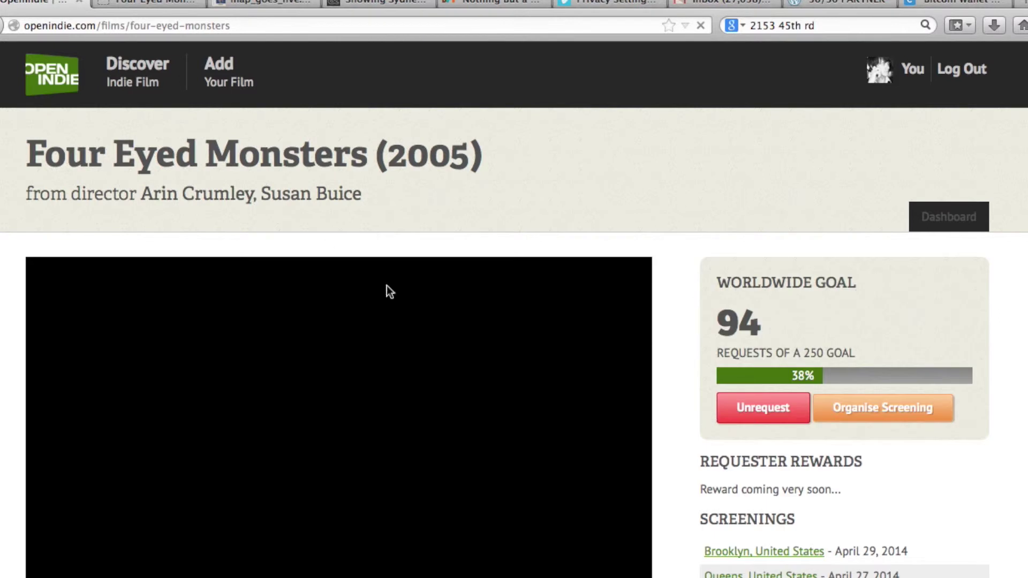
pyautogui.scroll(-3, 710, 341)
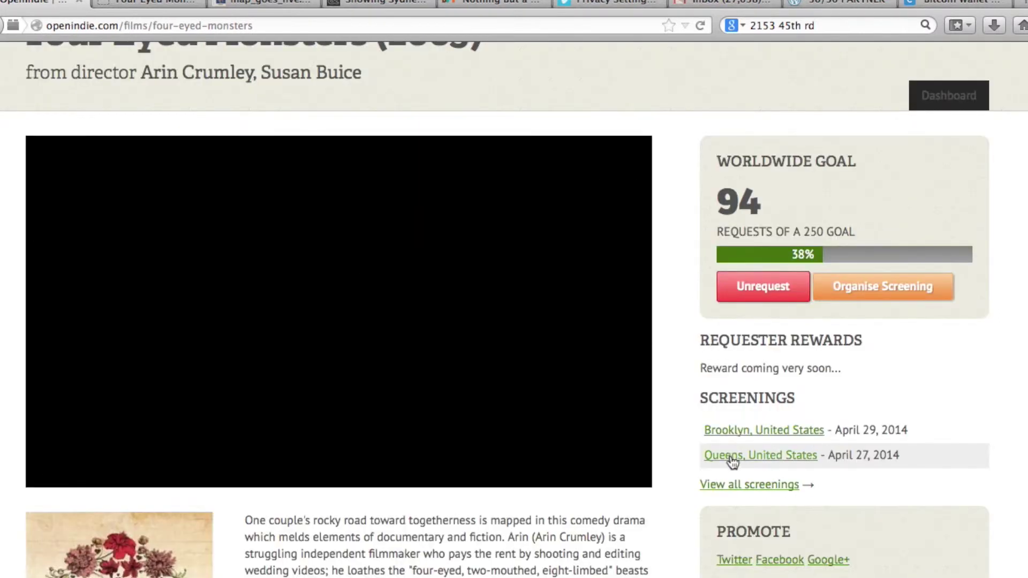
# - Review the Four Eyed Monsters film page and withdraw the screening request for the film
pyautogui.scroll(-6, 685, 454)
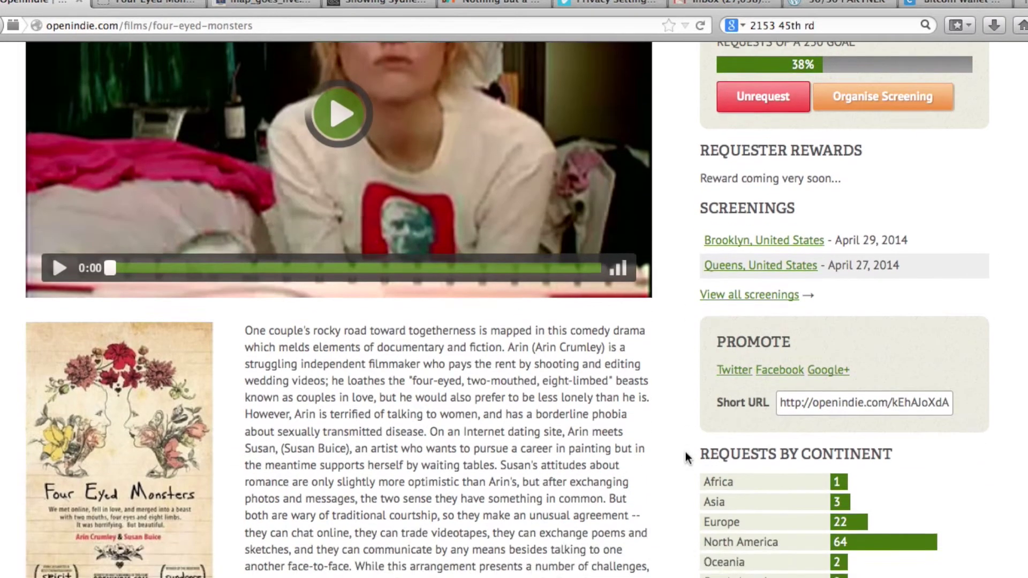
pyautogui.scroll(8, 669, 428)
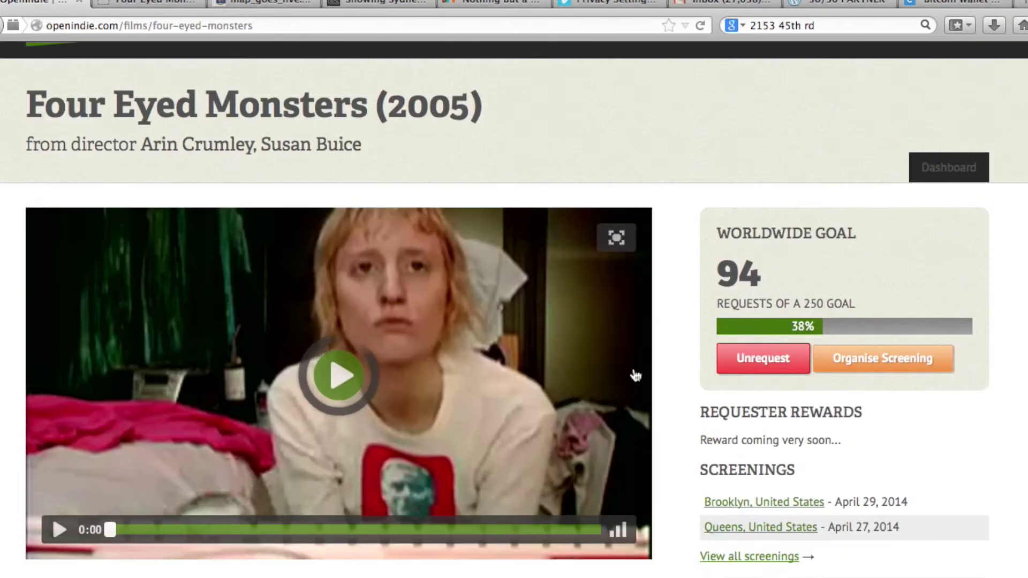
pyautogui.scroll(1, 676, 431)
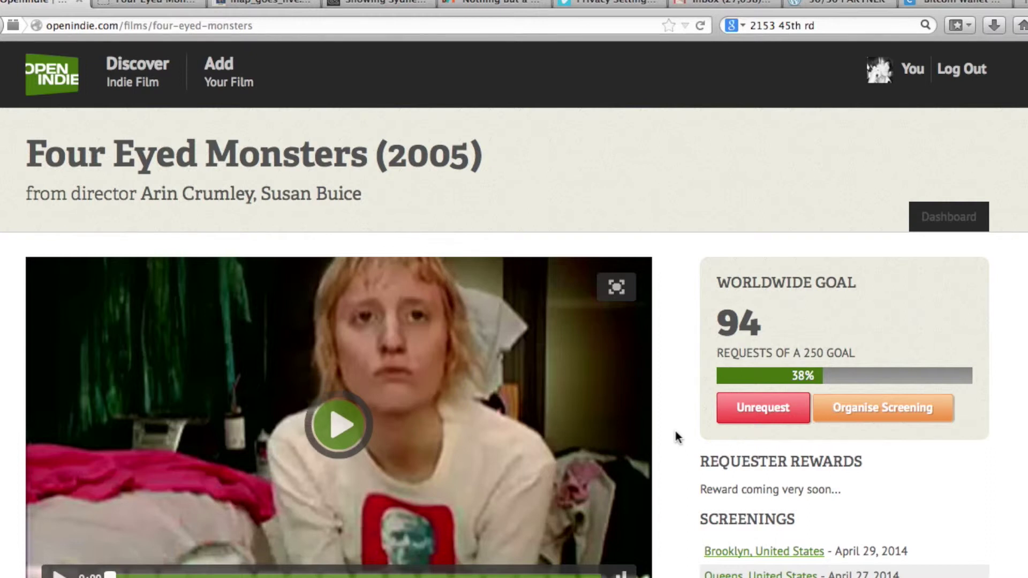
pyautogui.scroll(-6, 675, 431)
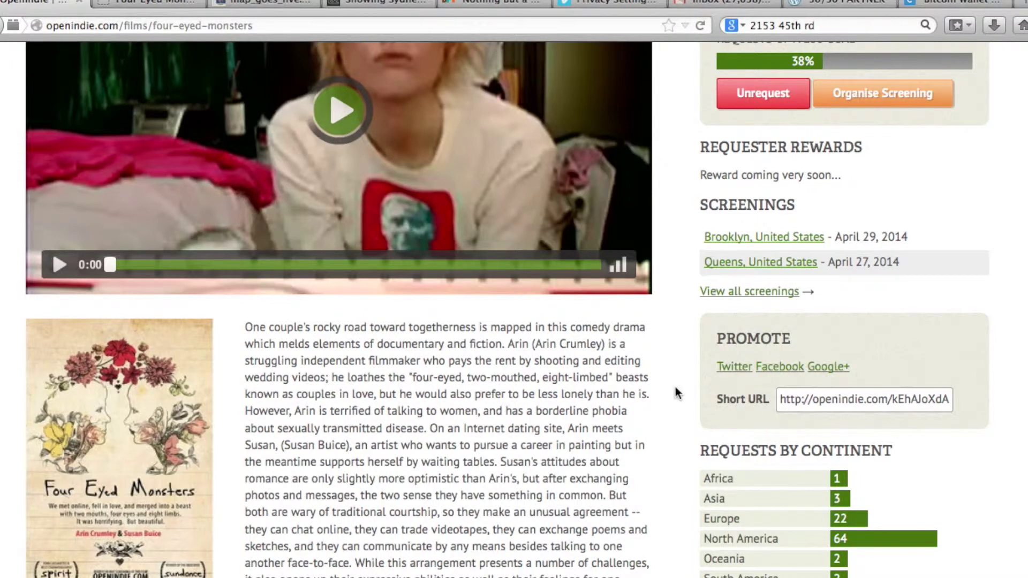
pyautogui.scroll(3, 675, 386)
pyautogui.scroll(1, 676, 386)
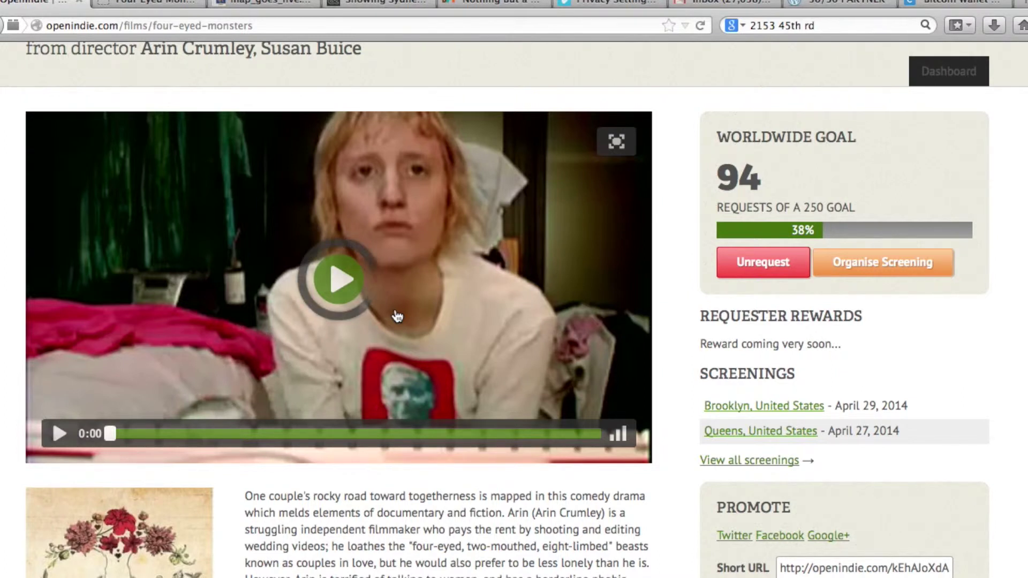
pyautogui.click(765, 265)
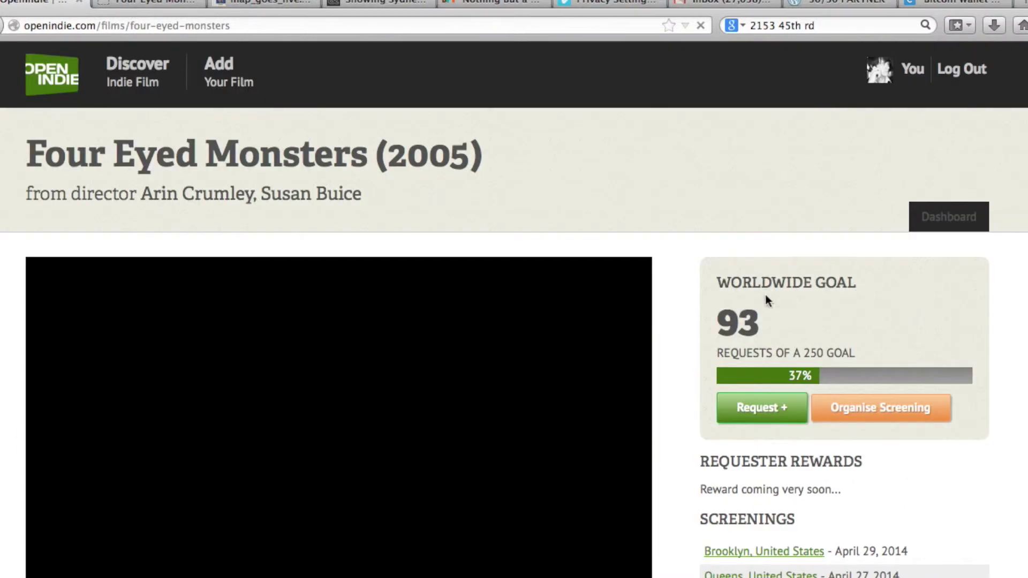
# - Request Four Eyed Monsters again, view the requester reward page and return to the film page
pyautogui.scroll(-5, 688, 444)
pyautogui.scroll(3, 748, 224)
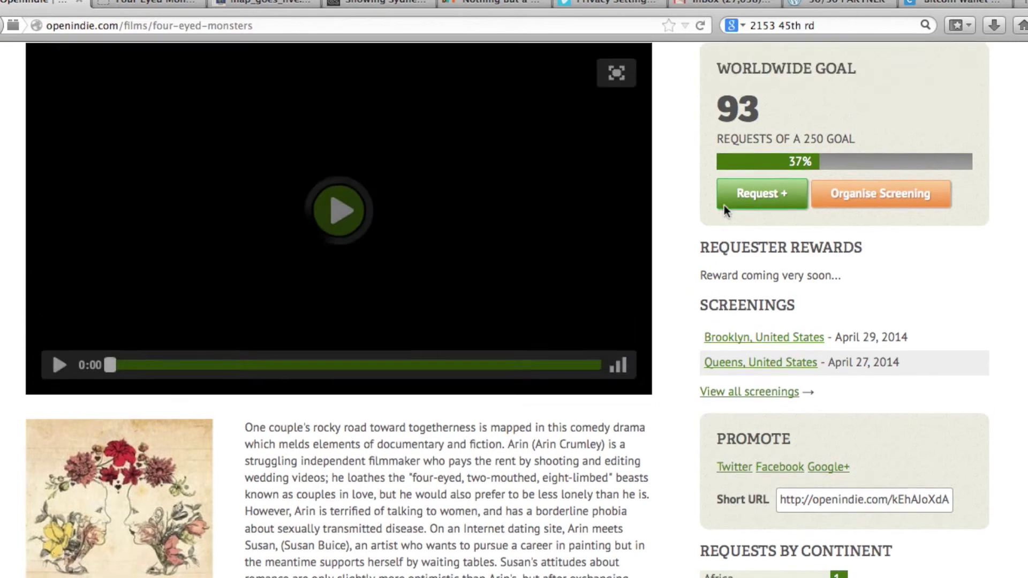
pyautogui.click(758, 271)
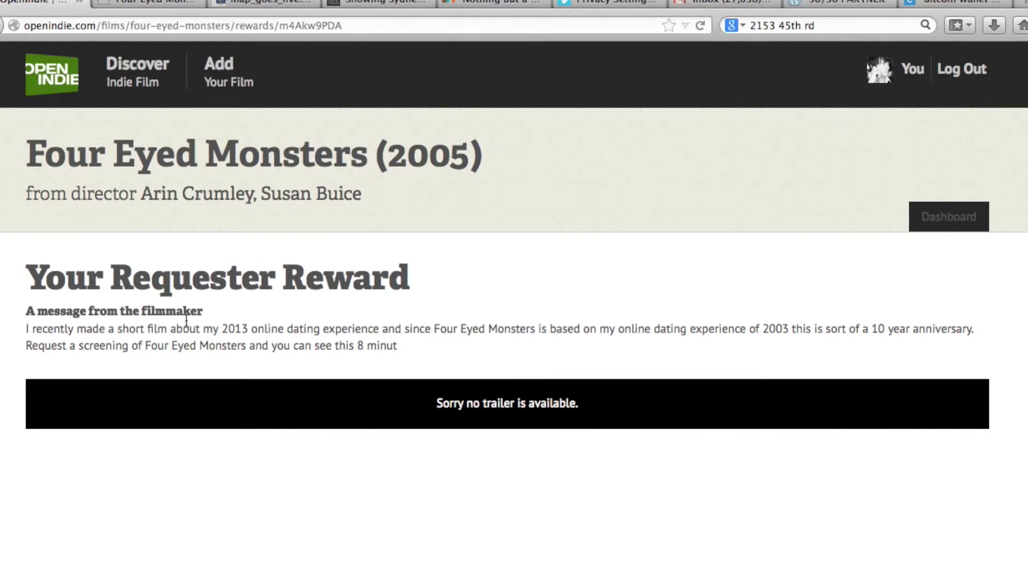
pyautogui.press('super+bracketleft')
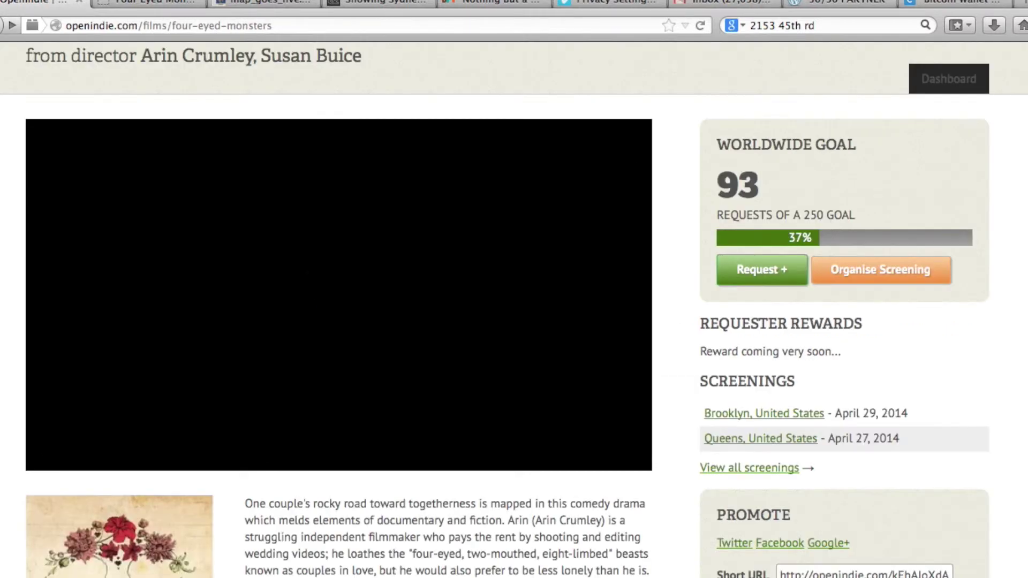
pyautogui.scroll(3, 391, 229)
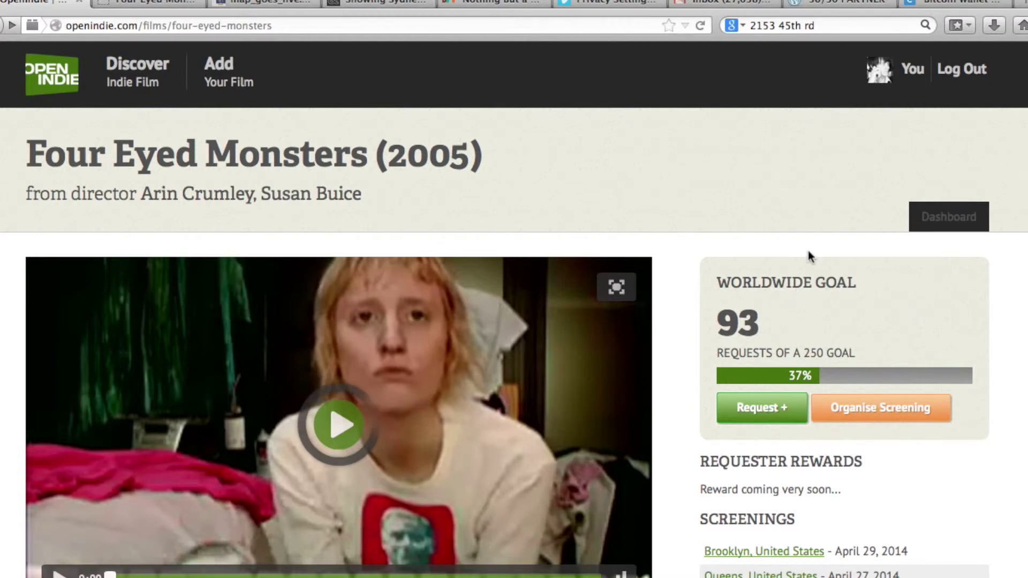
# - From the film's dashboard, open the video management page for the "short film" requester reward
pyautogui.click(952, 221)
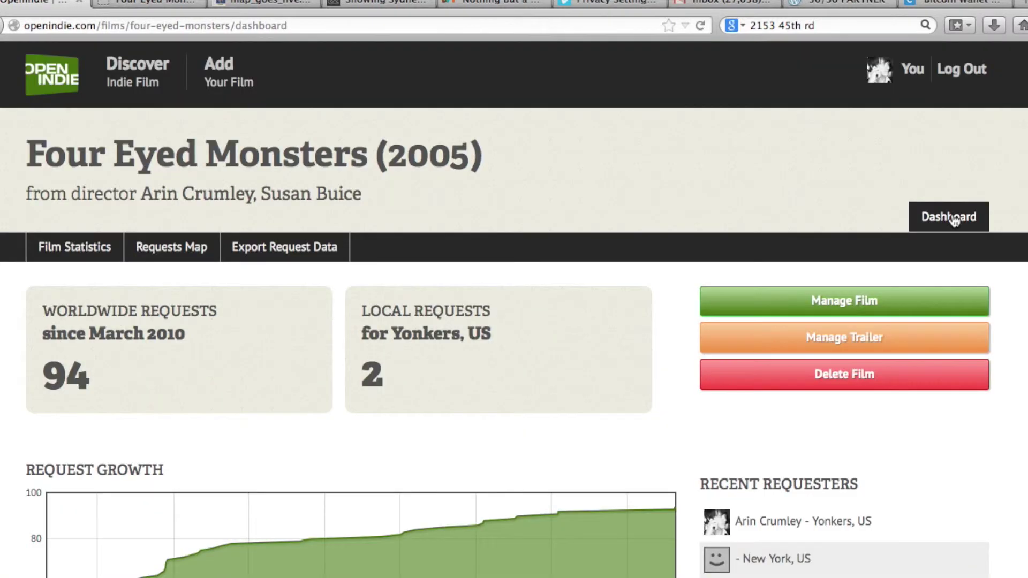
pyautogui.click(798, 315)
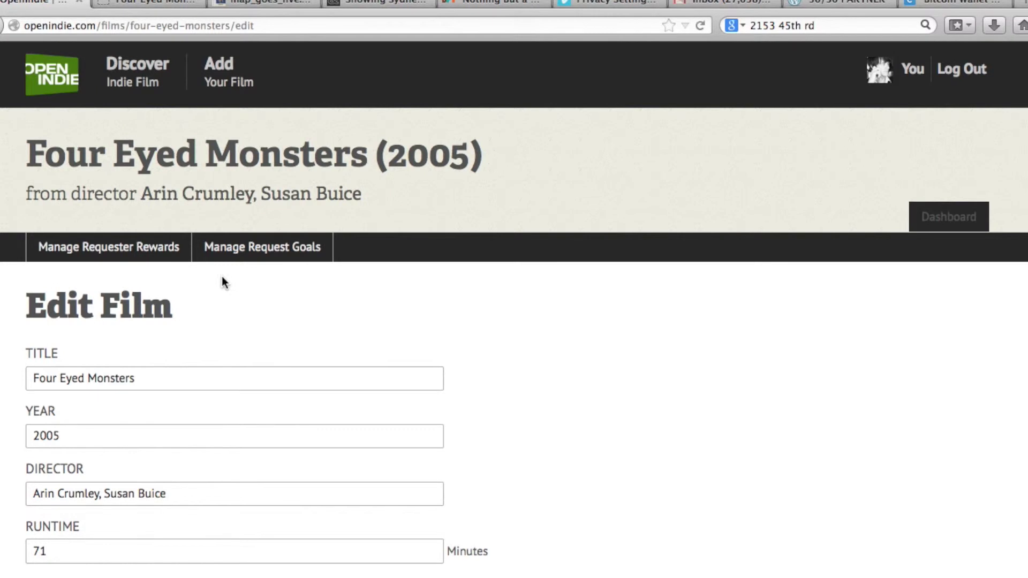
pyautogui.click(64, 249)
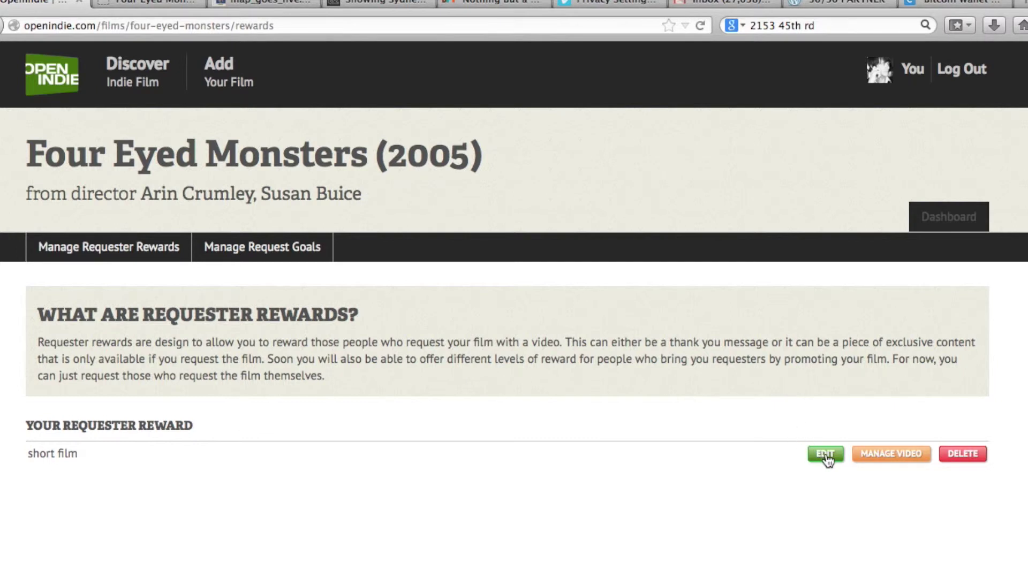
pyautogui.click(867, 455)
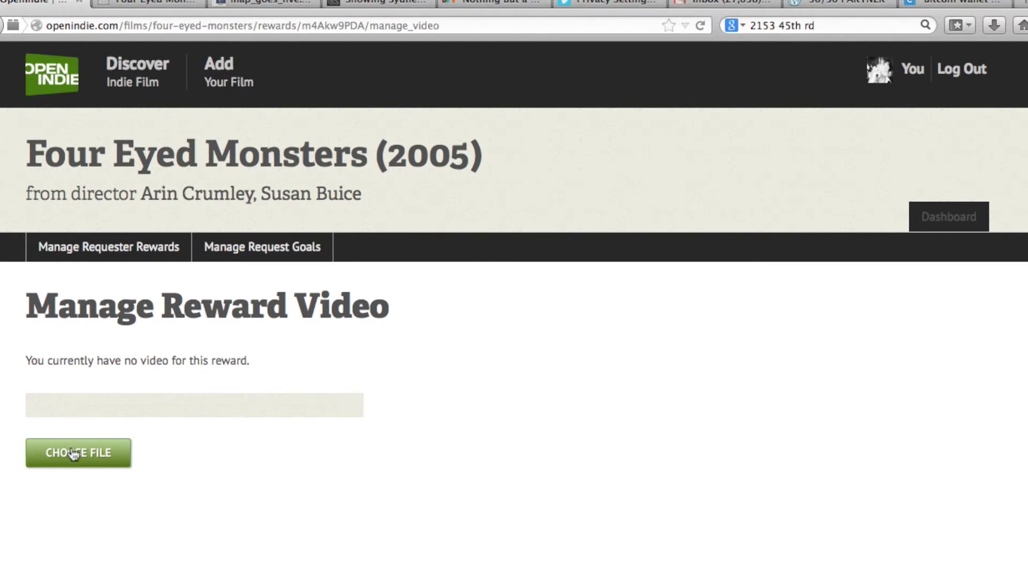
# - Upload A Moment.mp4 from the Downloads folder as the requester reward video
pyautogui.click(74, 454)
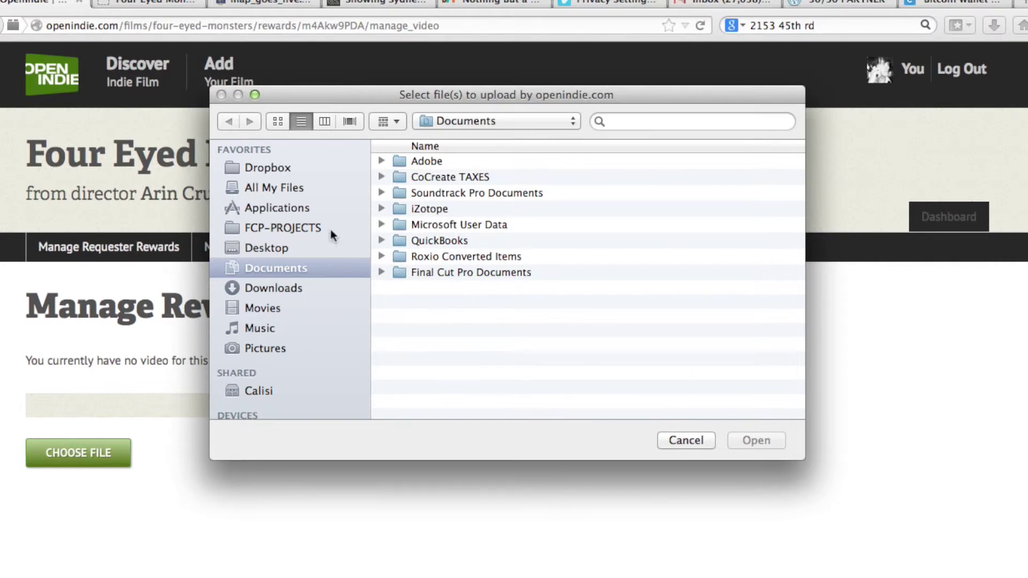
pyautogui.click(289, 288)
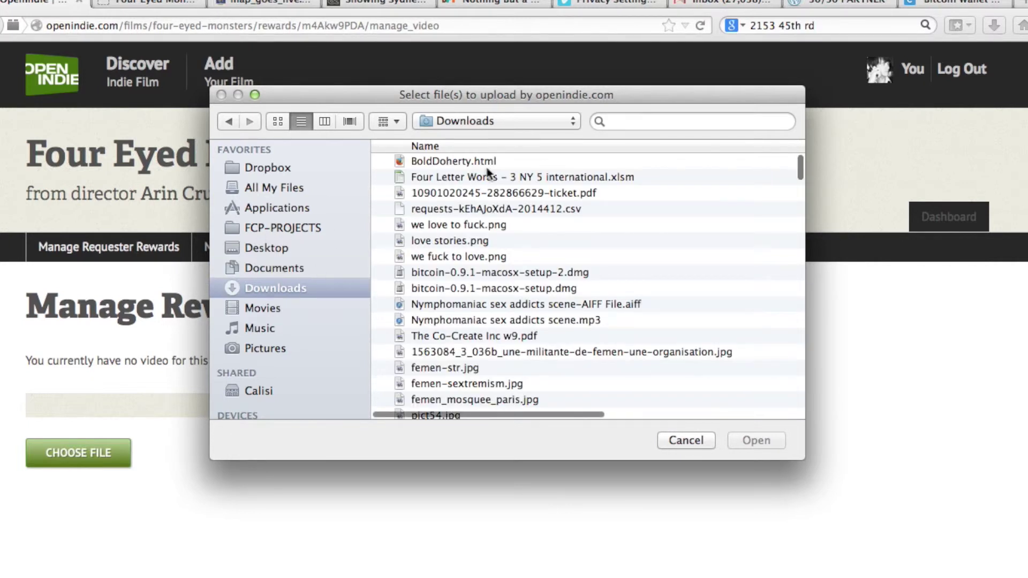
pyautogui.moveTo(799, 454); pyautogui.dragTo(1025, 575)
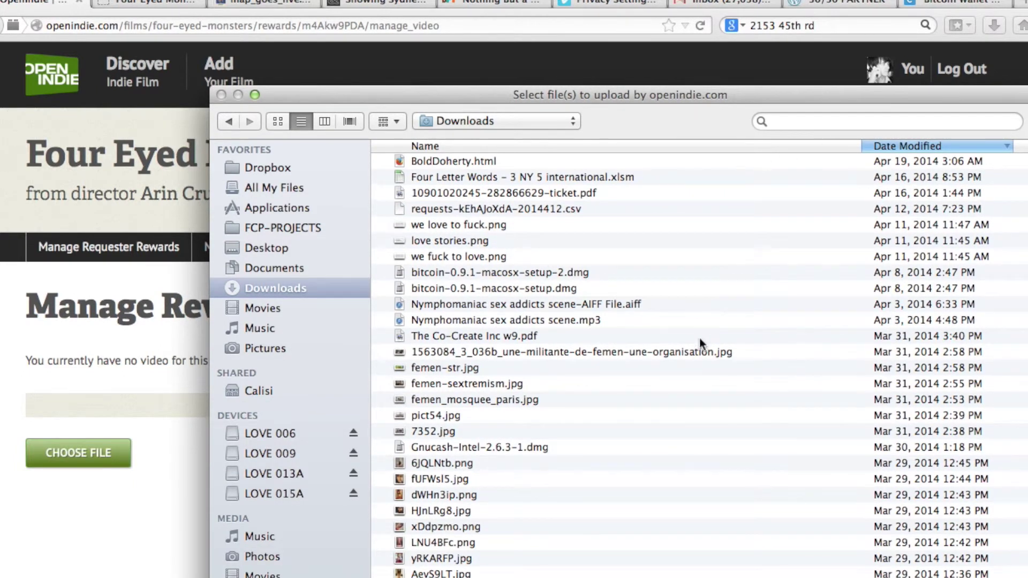
pyautogui.scroll(-20, 700, 343)
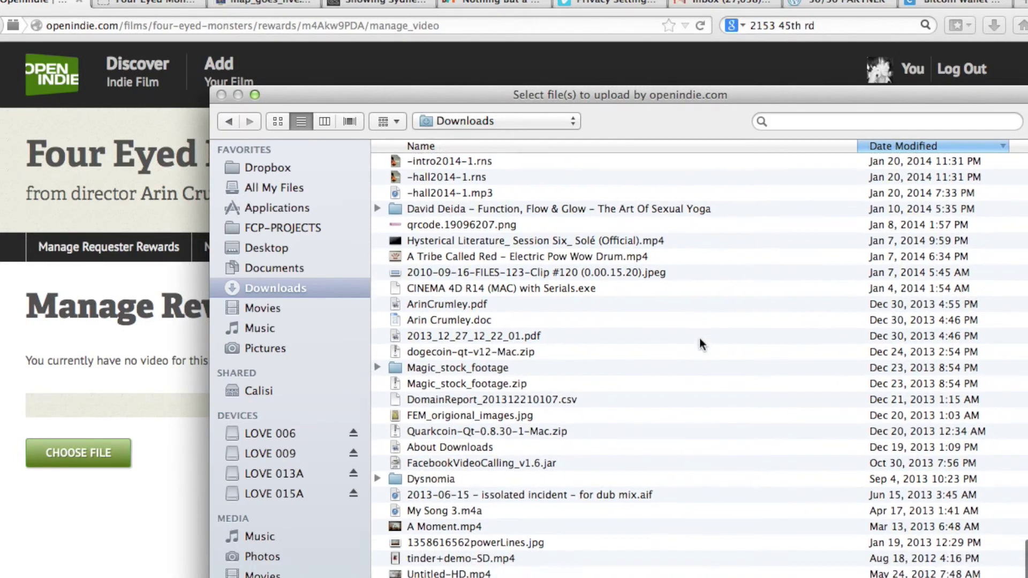
pyautogui.scroll(2, 699, 338)
pyautogui.click(451, 550)
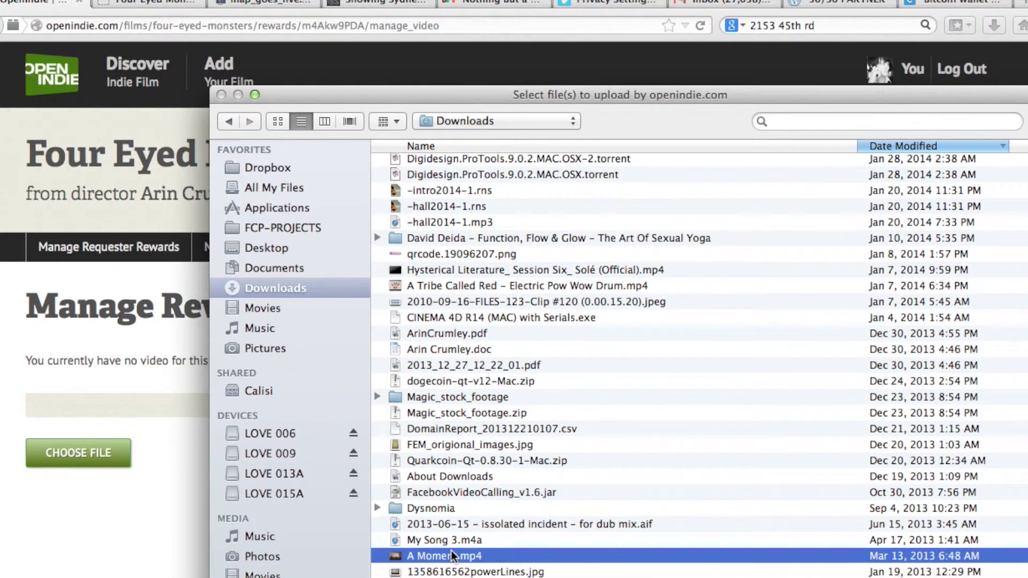
pyautogui.doubleClick(451, 551)
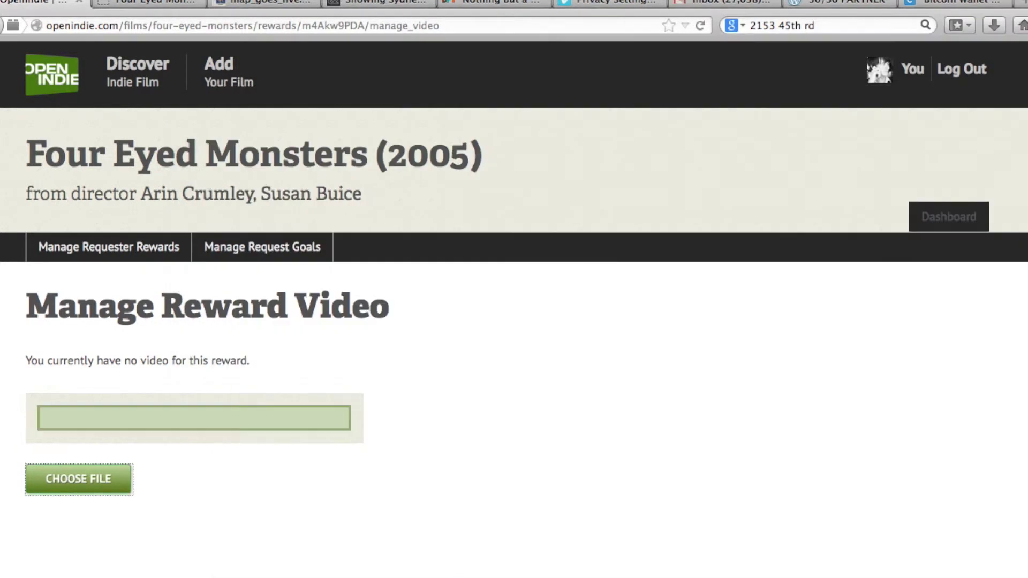
pyautogui.click(82, 477)
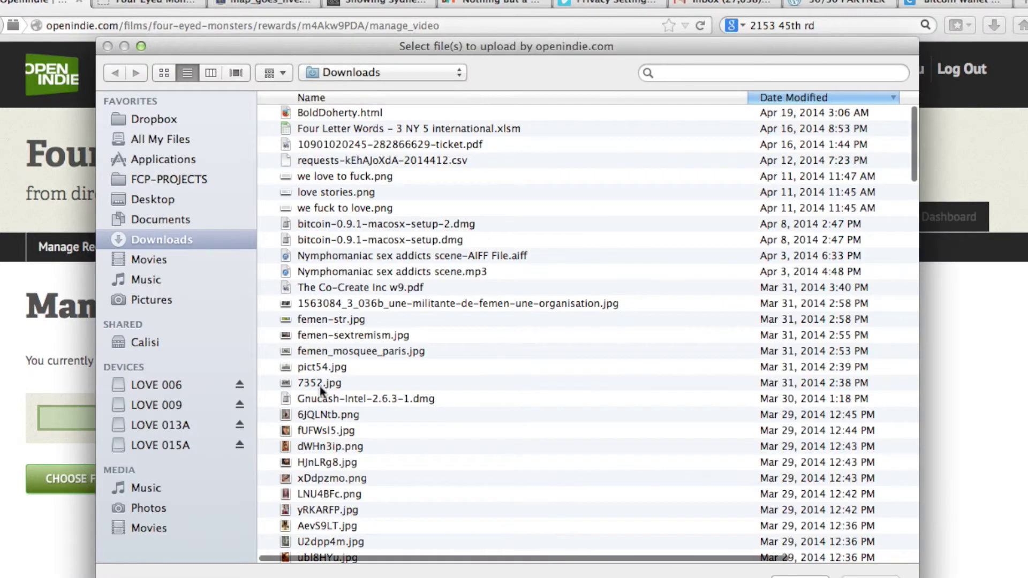
pyautogui.press('Escape')
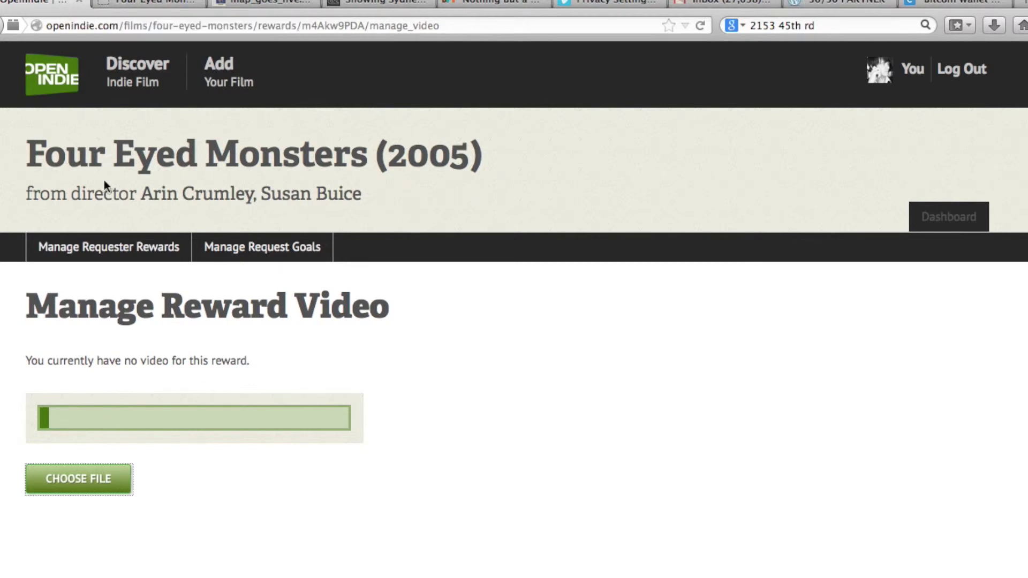
# - Load openindie.com in a new tab and open the Four Eyed Monsters dashboard from the user profile
pyautogui.press('super+t')
pyautogui.write('openindie.com/')
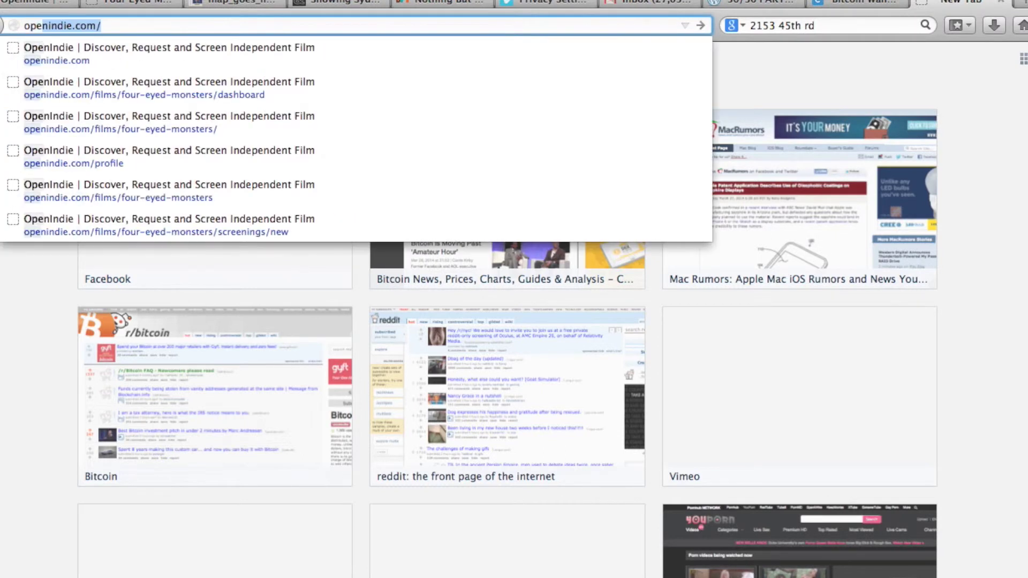
pyautogui.press('Return')
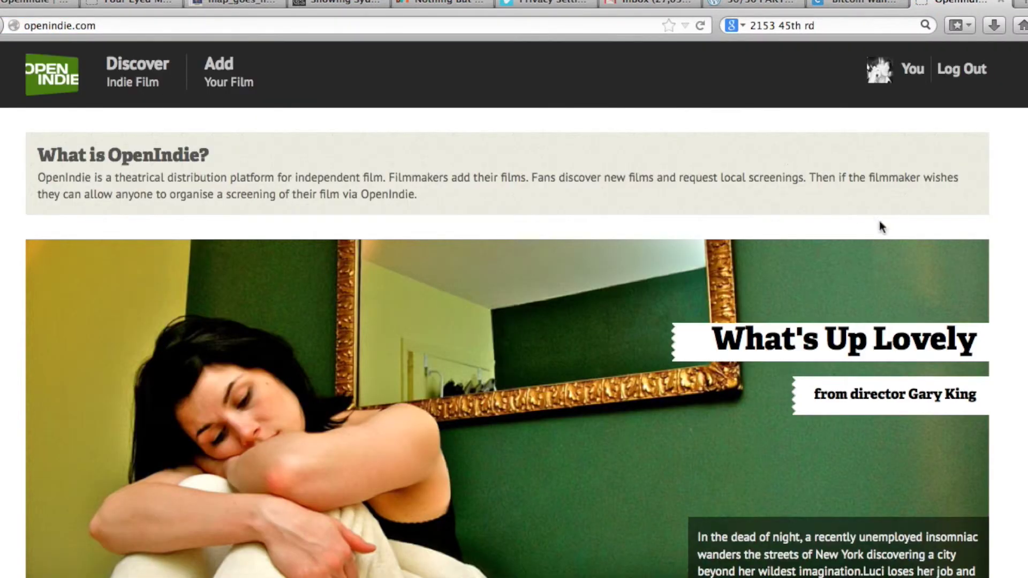
pyautogui.click(915, 72)
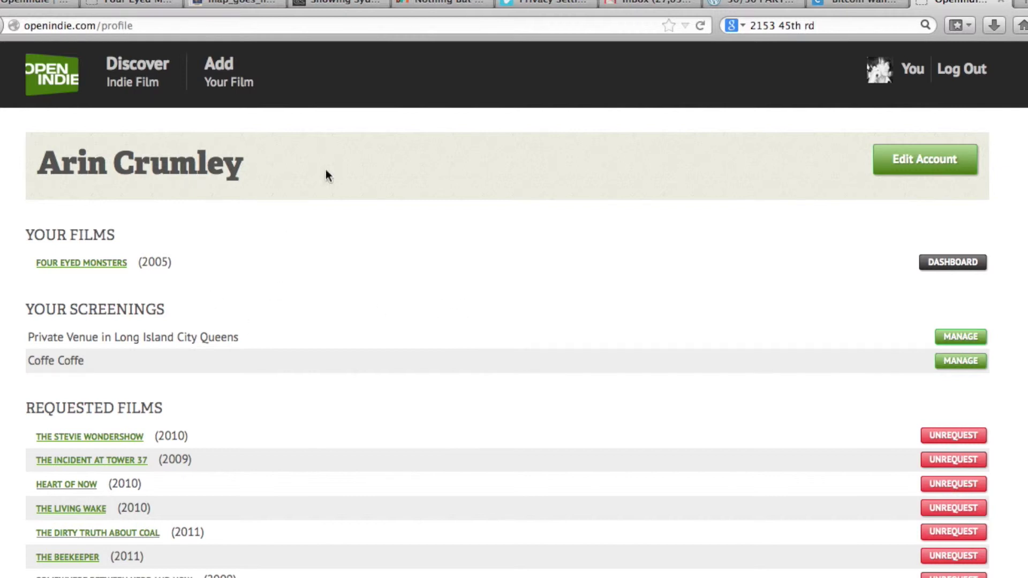
pyautogui.click(943, 263)
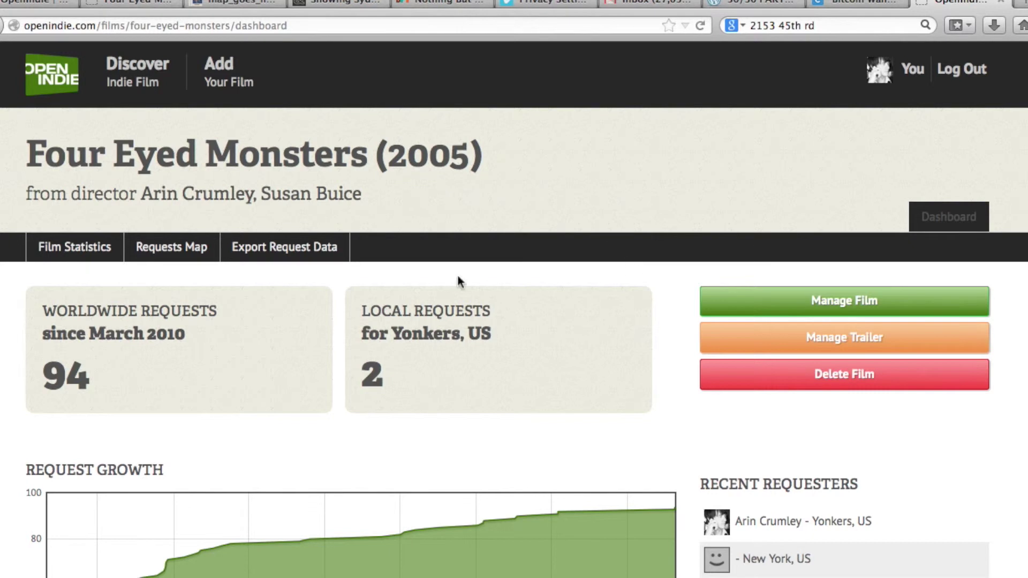
pyautogui.scroll(-5, 287, 284)
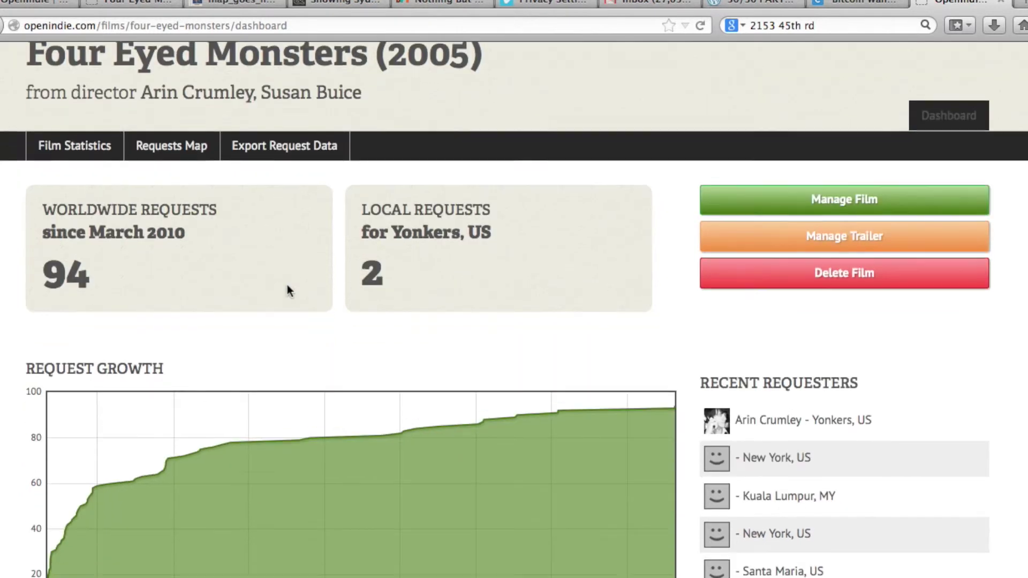
# - Open the film's request data export page and read the guidelines and FAQs on using requester data
pyautogui.click(256, 128)
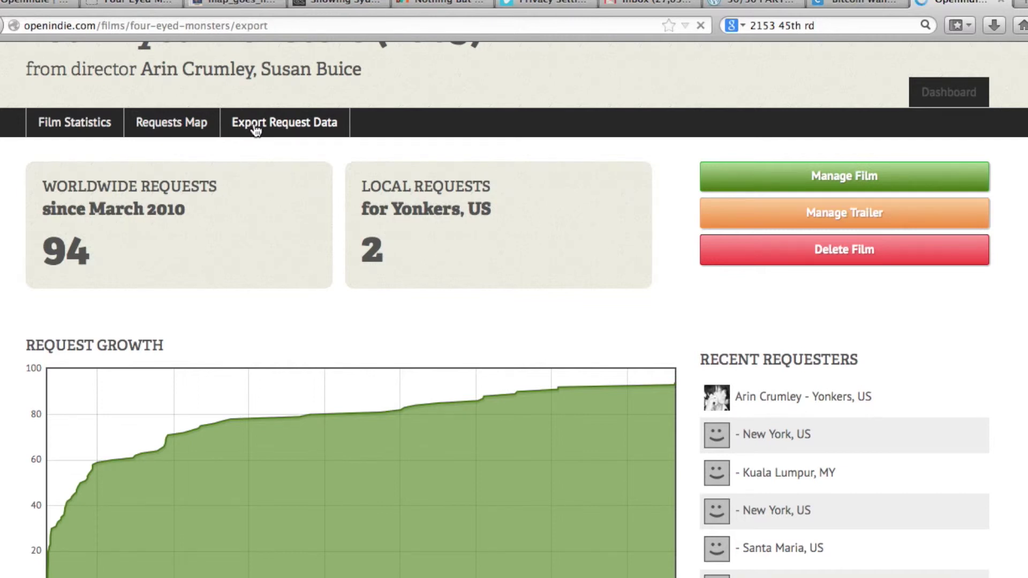
pyautogui.scroll(-5, 434, 480)
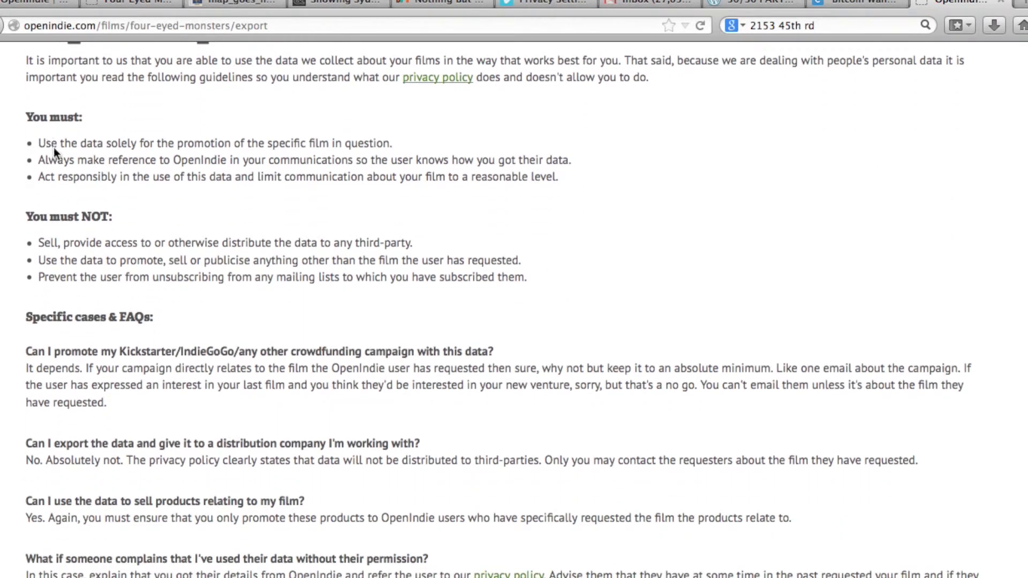
pyautogui.scroll(-3, 181, 373)
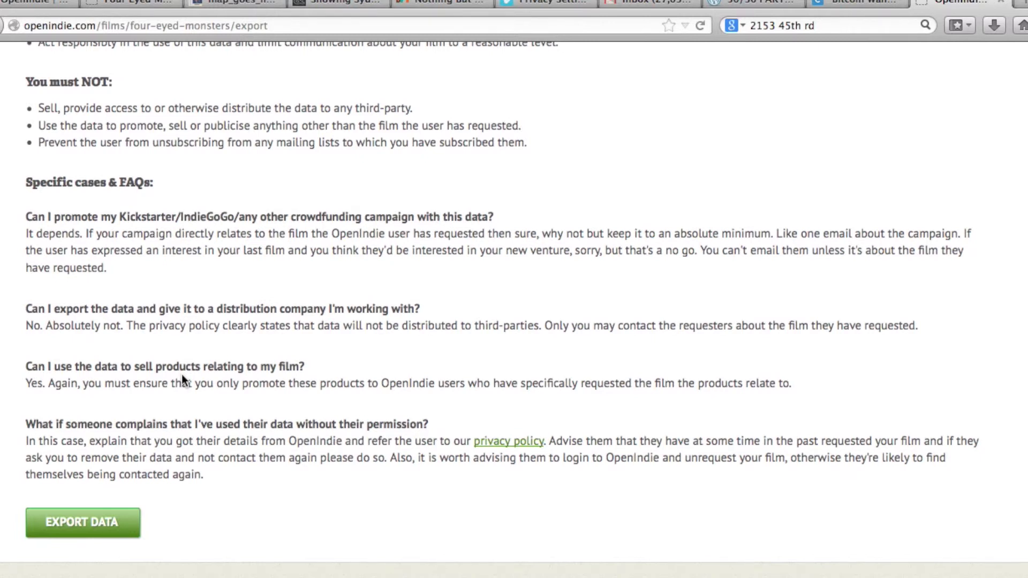
pyautogui.scroll(2, 182, 266)
pyautogui.scroll(5, 182, 266)
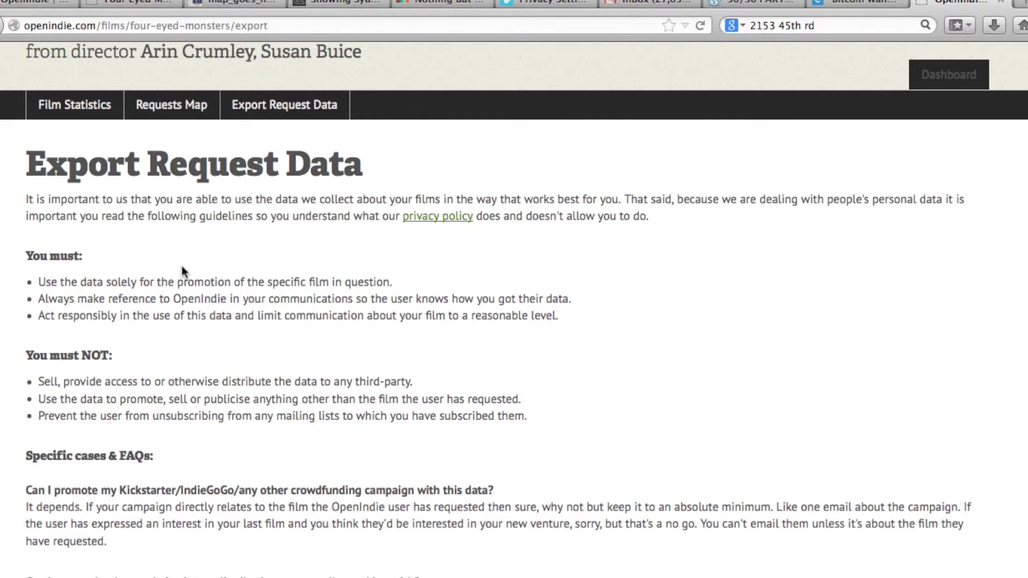
pyautogui.scroll(5, 181, 265)
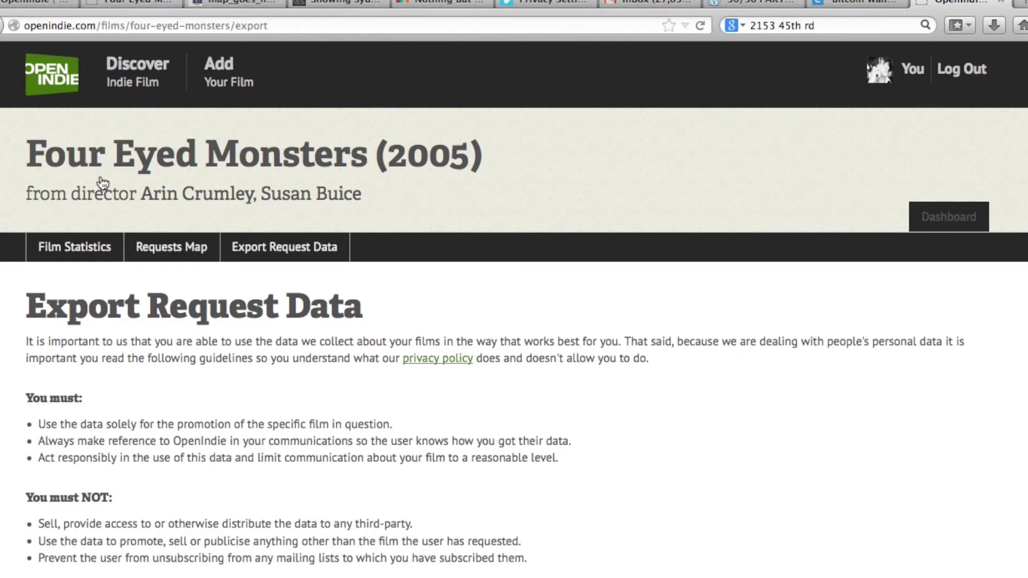
# - Browse the films on the OpenIndie home page and look at the Calvin Marshall film page
pyautogui.click(54, 80)
pyautogui.scroll(-9, 252, 392)
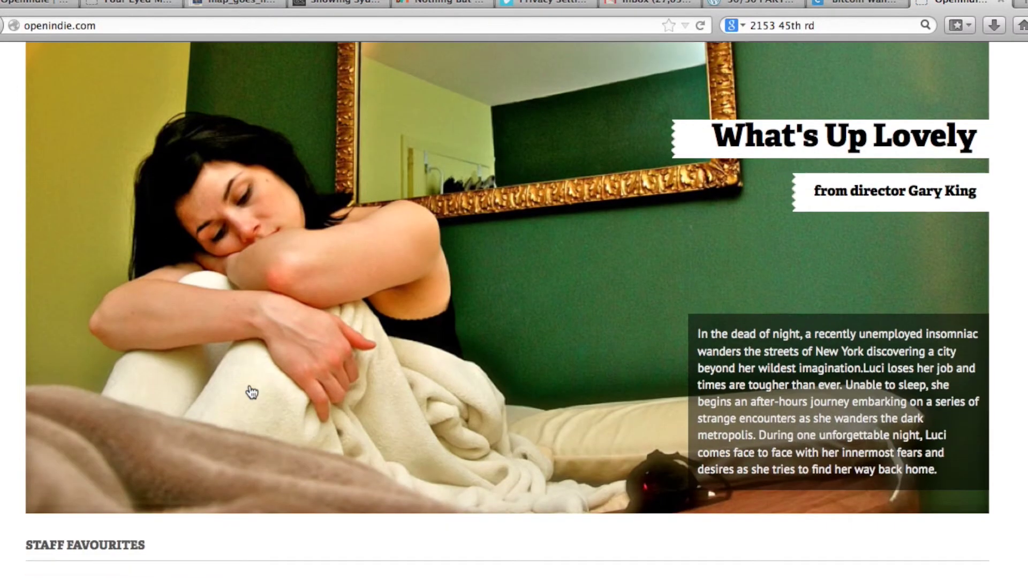
pyautogui.scroll(-3, 522, 433)
pyautogui.click(138, 261)
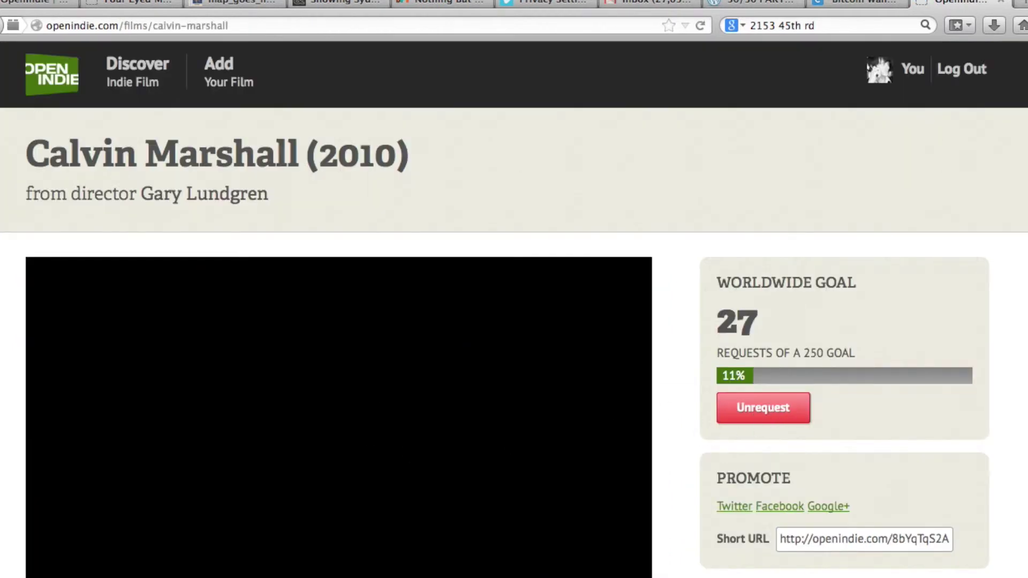
pyautogui.click(2, 26)
pyautogui.scroll(-12, 238, 375)
pyautogui.scroll(-8, 239, 376)
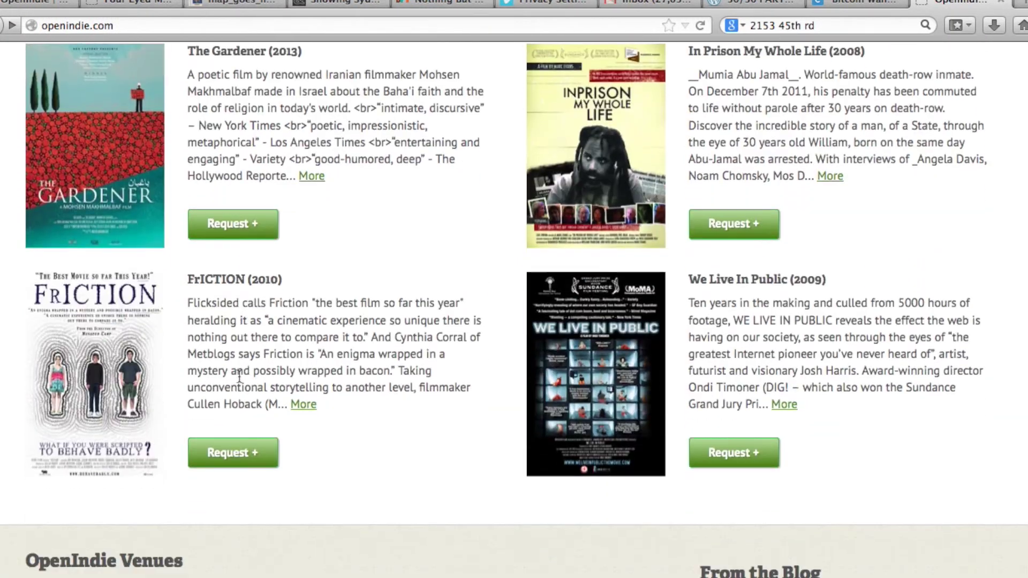
# - Open the In Prison My Whole Life (2008) film page and request the film
pyautogui.click(600, 195)
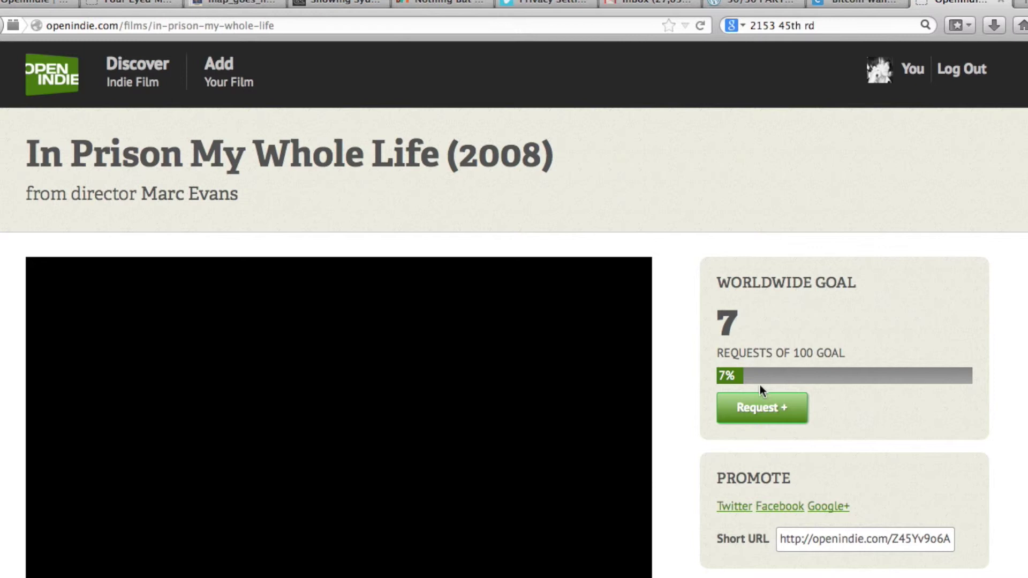
pyautogui.click(768, 408)
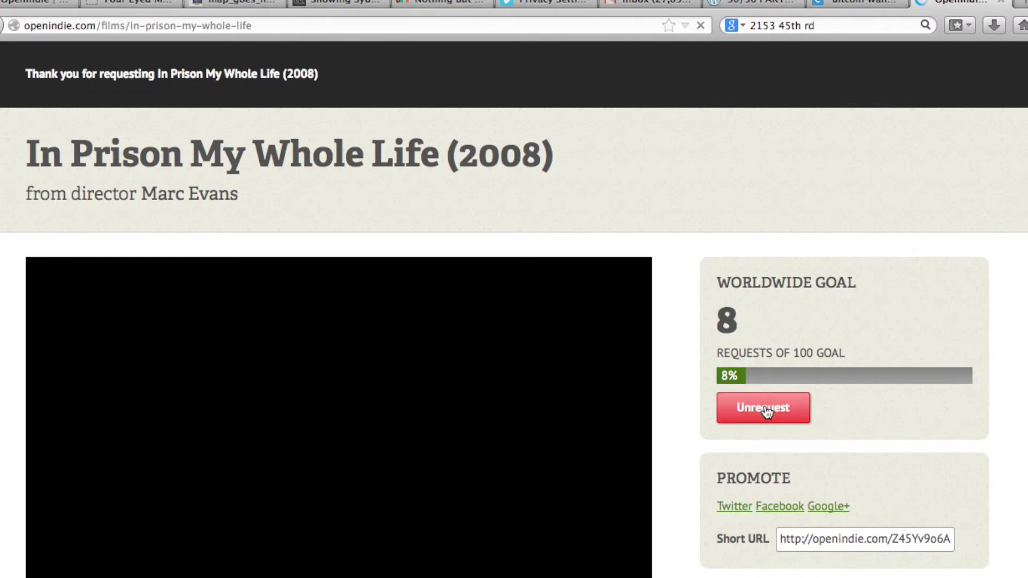
pyautogui.scroll(-2, 653, 423)
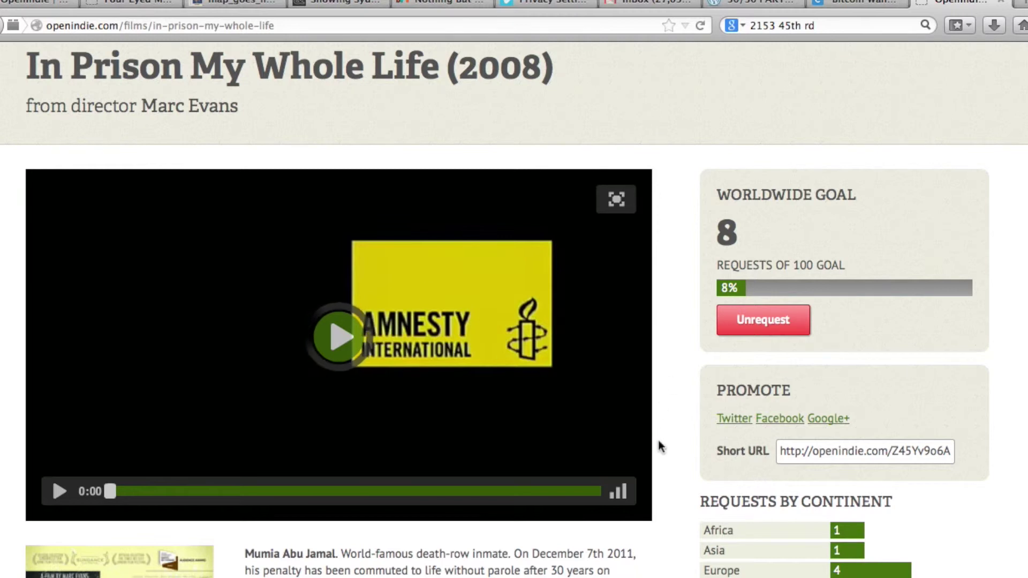
pyautogui.scroll(-1, 661, 486)
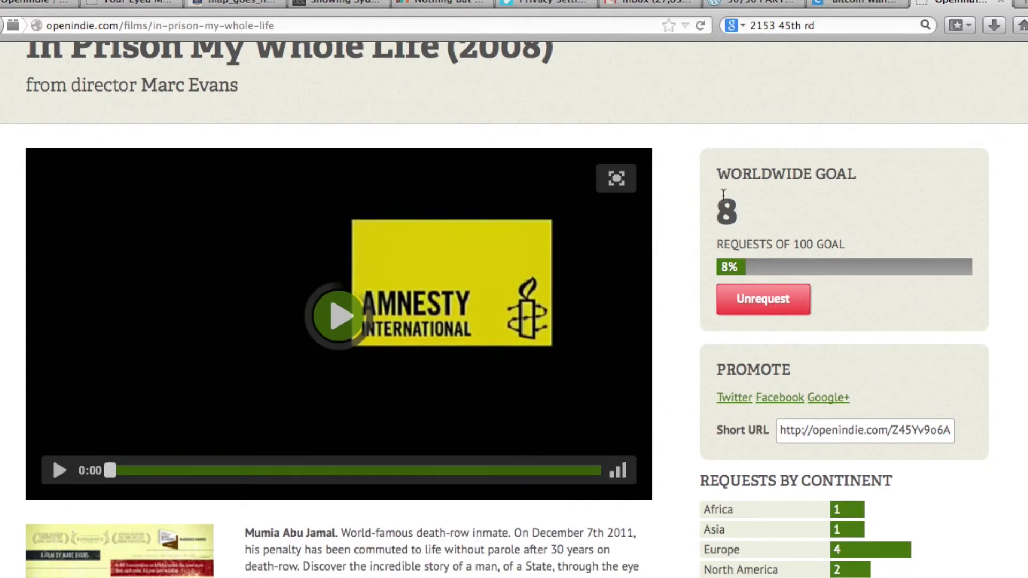
pyautogui.scroll(3, 695, 259)
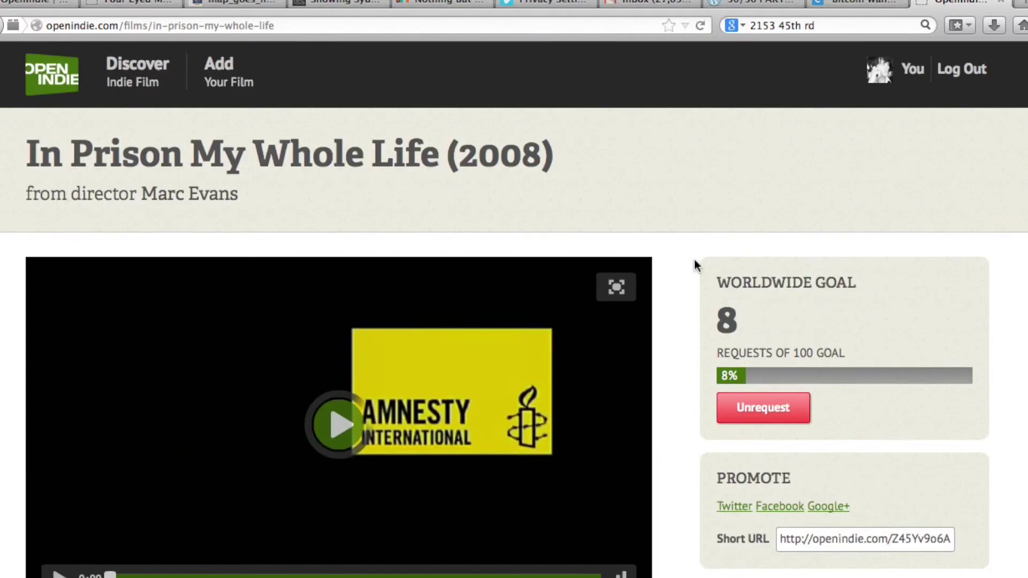
# - Return to the OpenIndie home page and look through the featured film, staff favourites, favourite documentaries and recently requested films
pyautogui.click(48, 81)
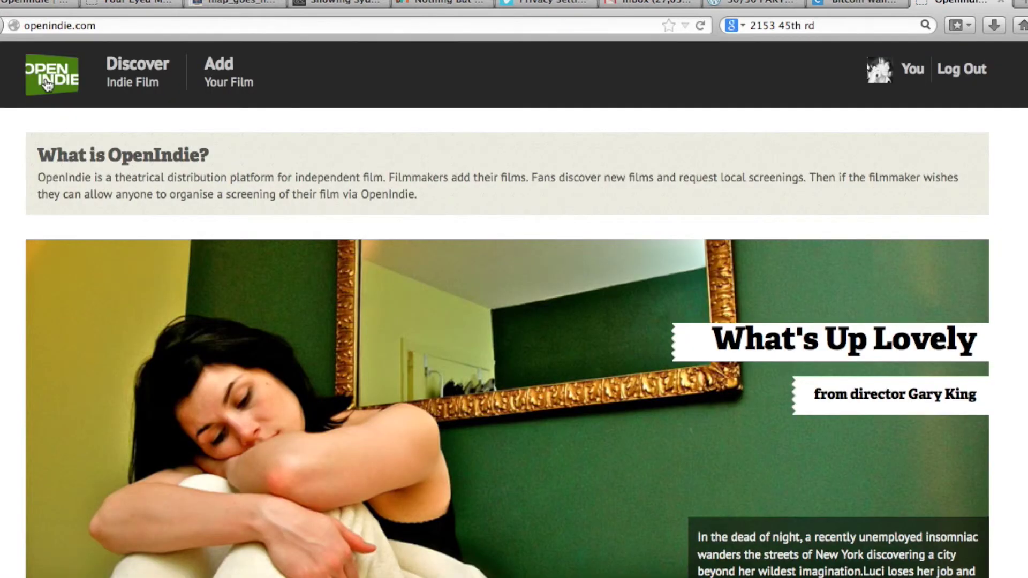
pyautogui.scroll(-10, 126, 284)
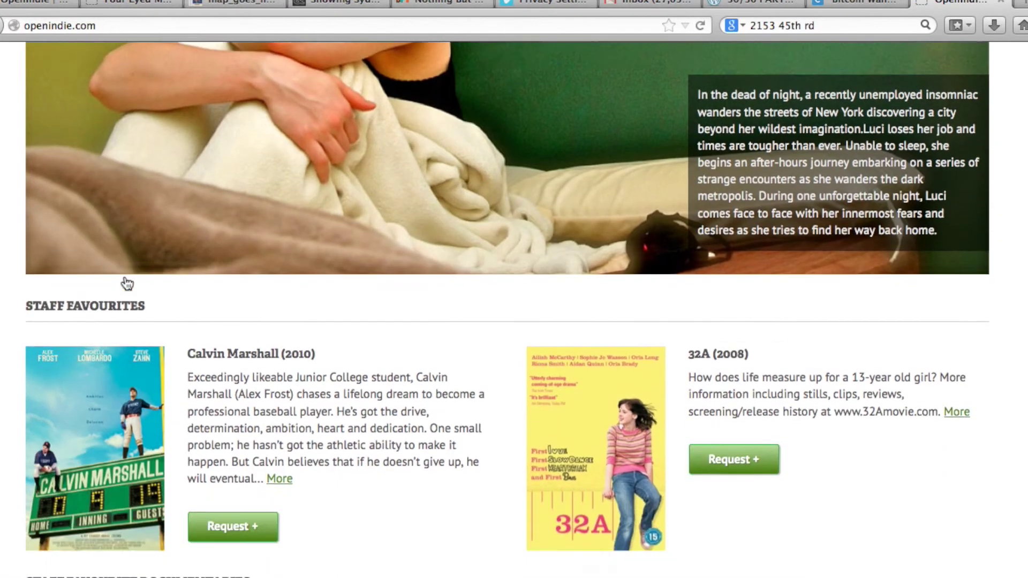
pyautogui.scroll(-9, 127, 284)
pyautogui.scroll(-2, 127, 284)
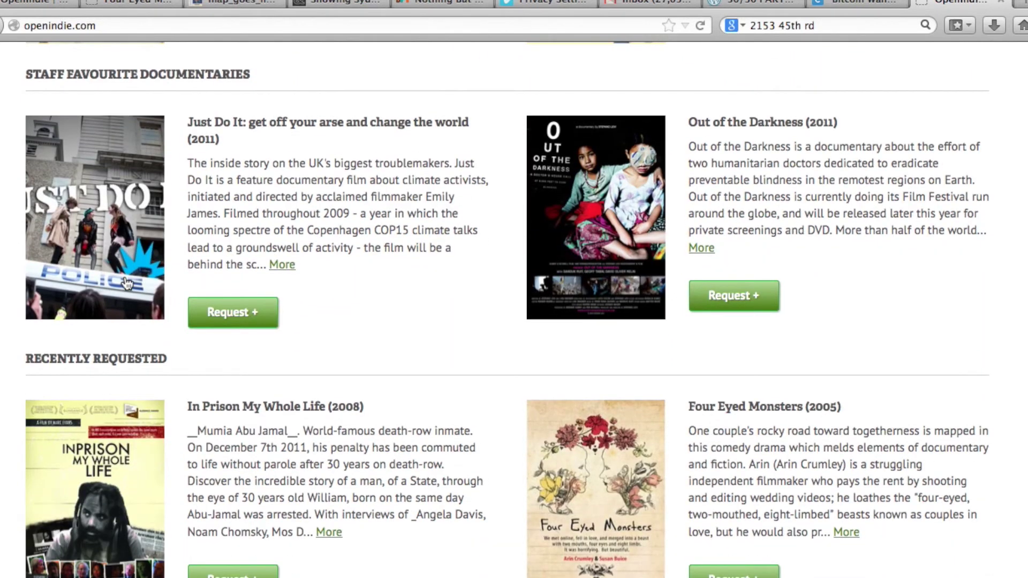
pyautogui.scroll(4, 127, 282)
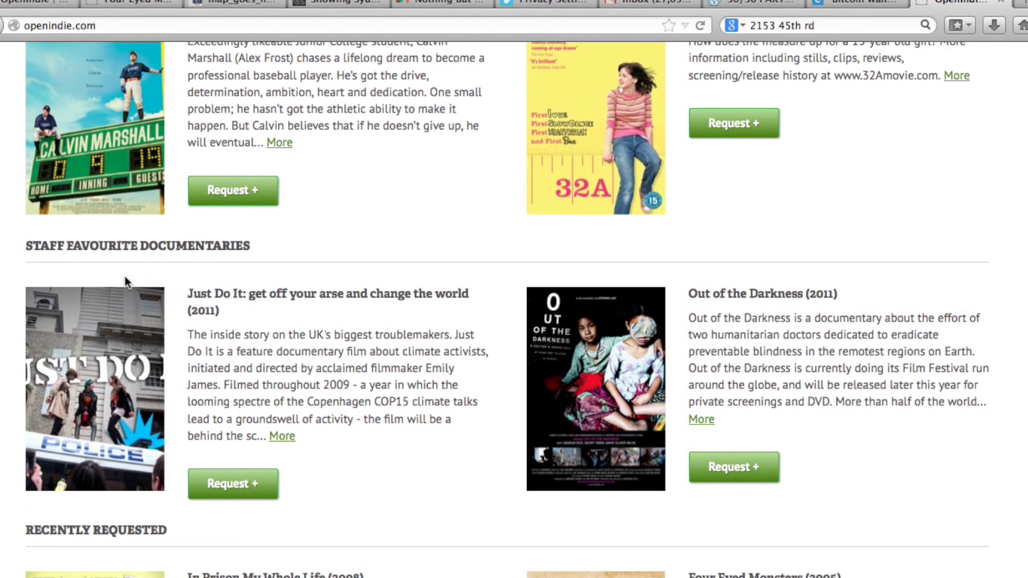
pyautogui.scroll(7, 124, 276)
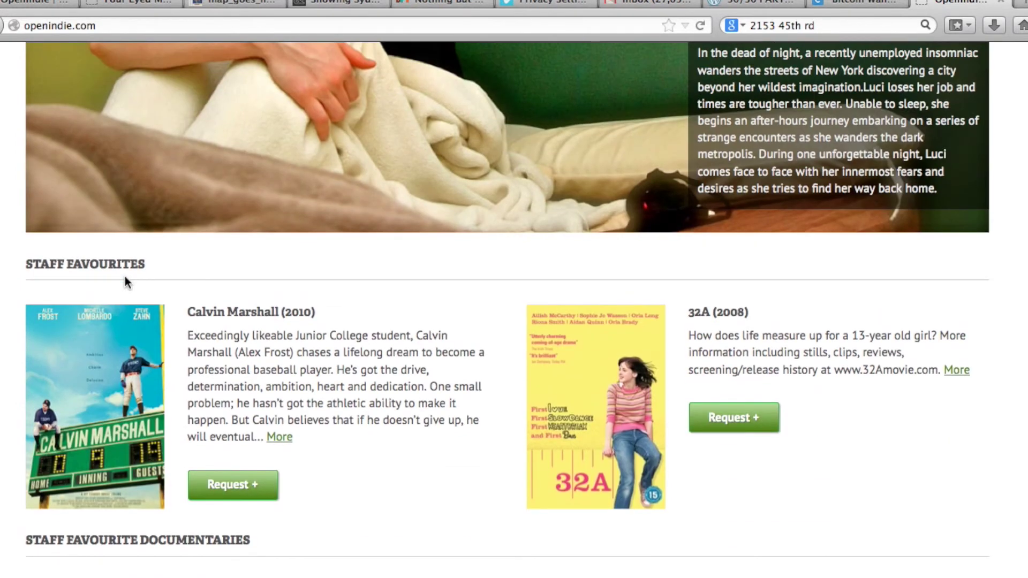
pyautogui.scroll(8, 125, 277)
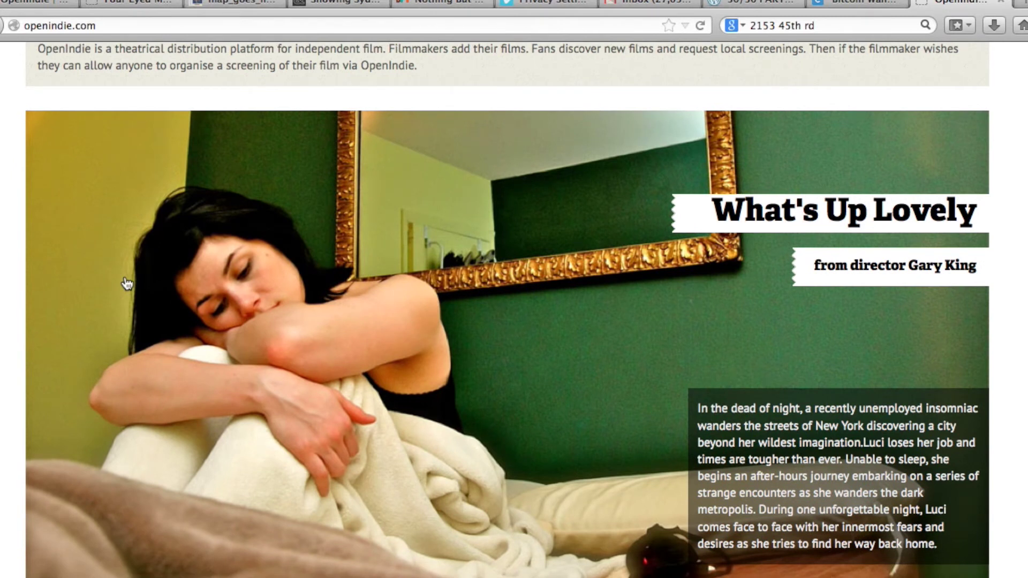
pyautogui.scroll(-8, 126, 283)
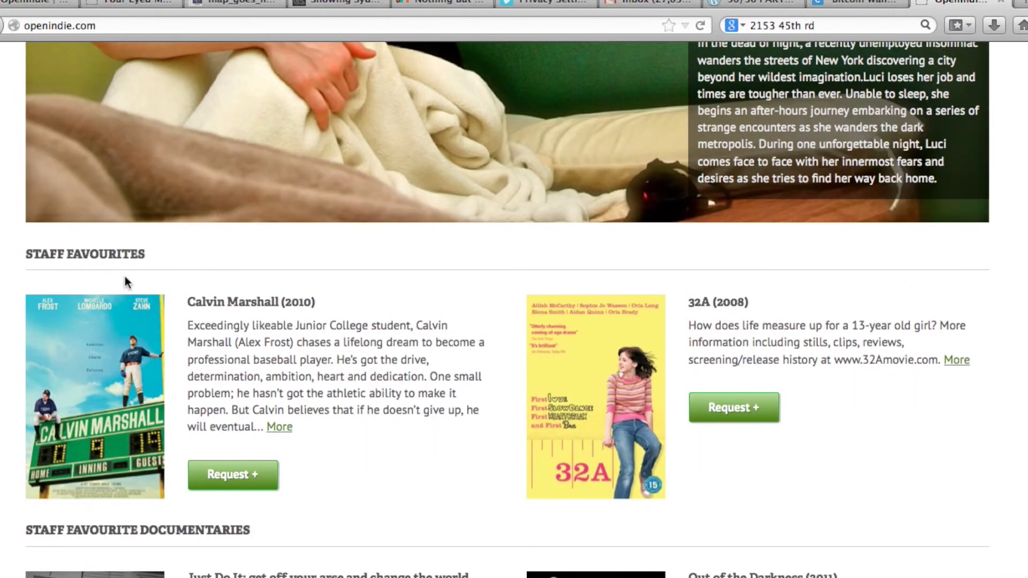
pyautogui.scroll(4, 126, 283)
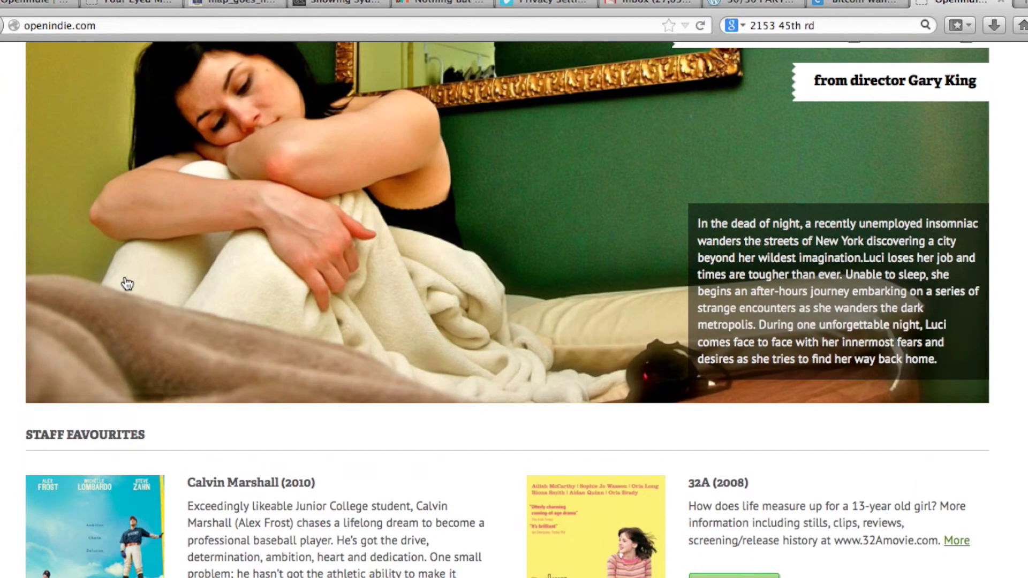
pyautogui.scroll(-2, 126, 282)
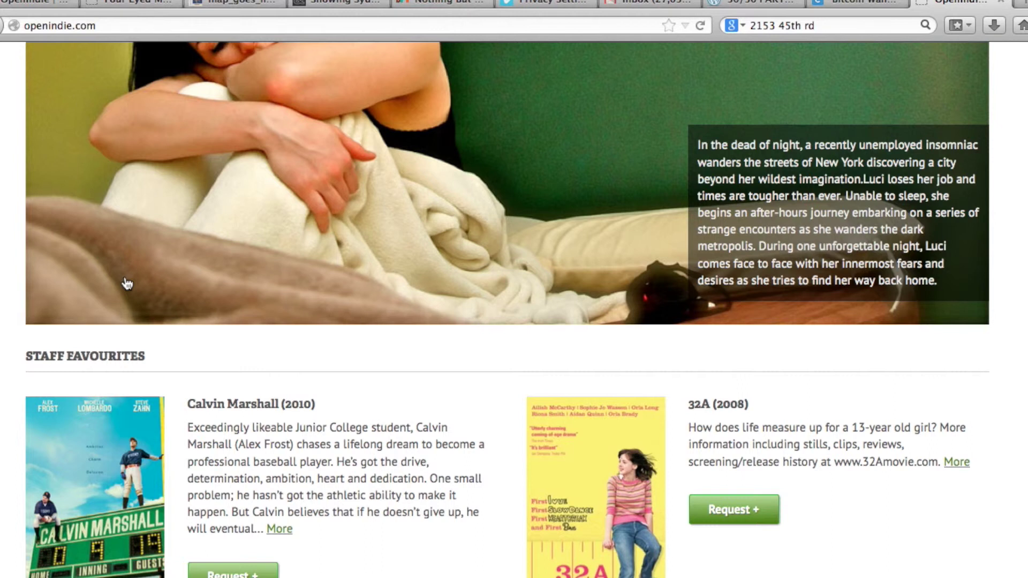
pyautogui.scroll(7, 123, 247)
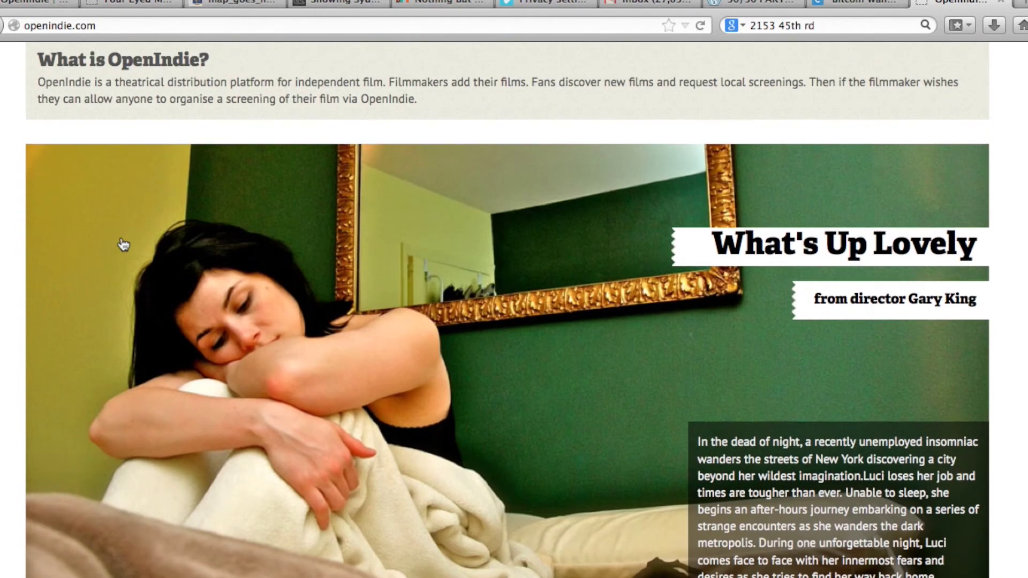
pyautogui.scroll(2, 123, 245)
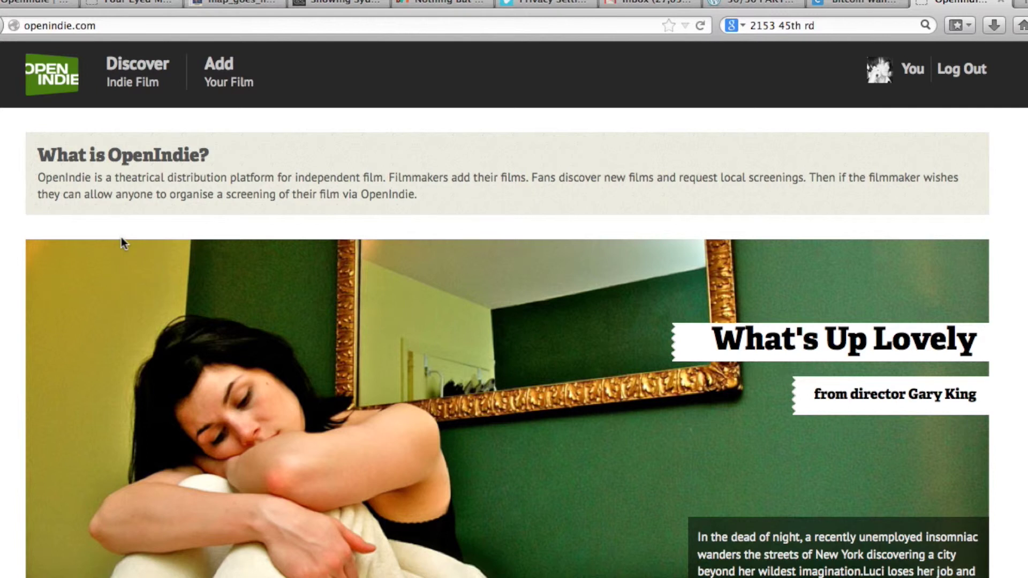
pyautogui.scroll(-2, 1, 352)
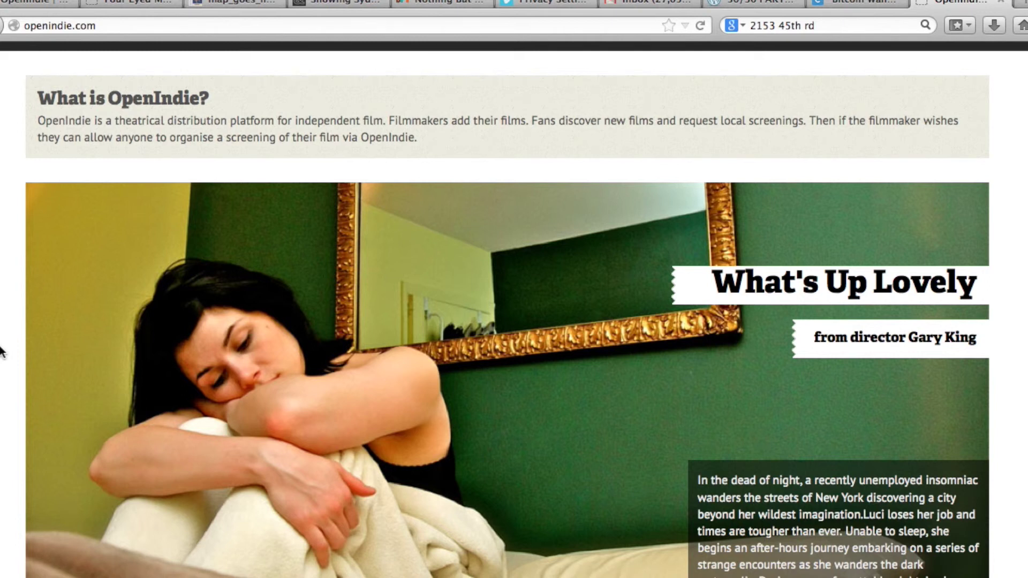
pyautogui.scroll(2, 2, 352)
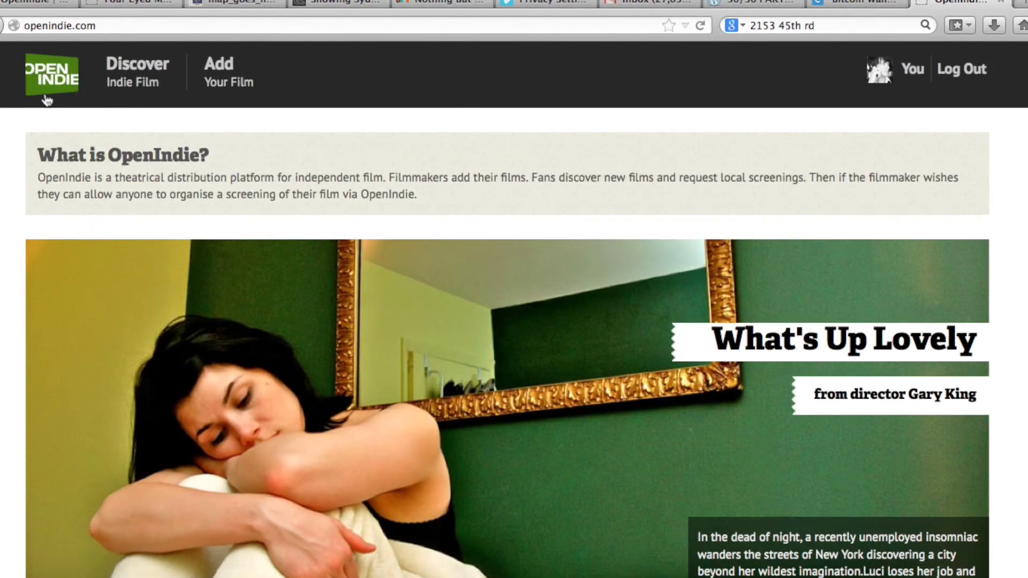
pyautogui.scroll(-20, 48, 188)
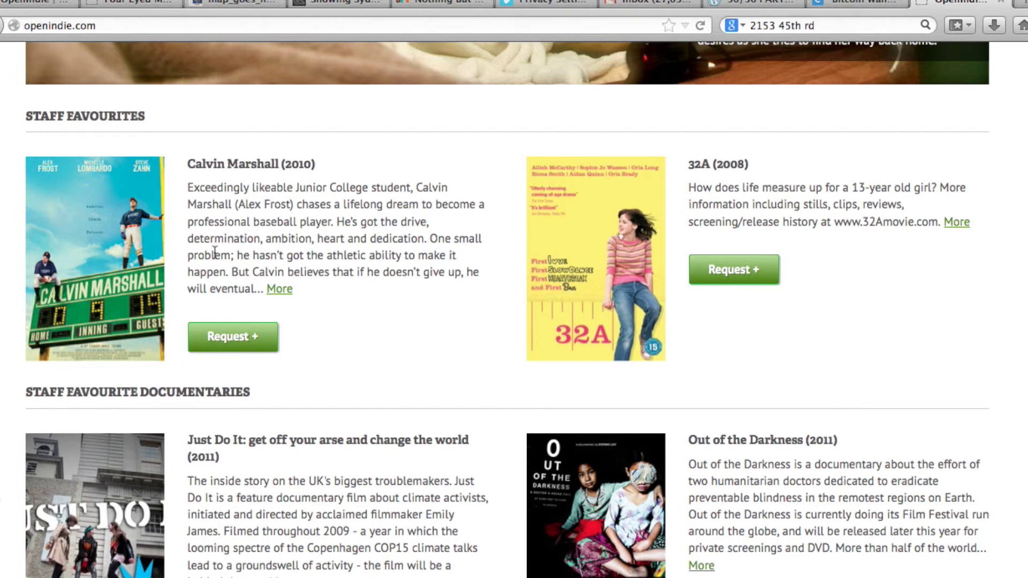
# - View the map_goes_live.jpg request map and the Four Eyed Monsters film page down to its Global Request Map
pyautogui.click(160, 5)
pyautogui.click(231, 5)
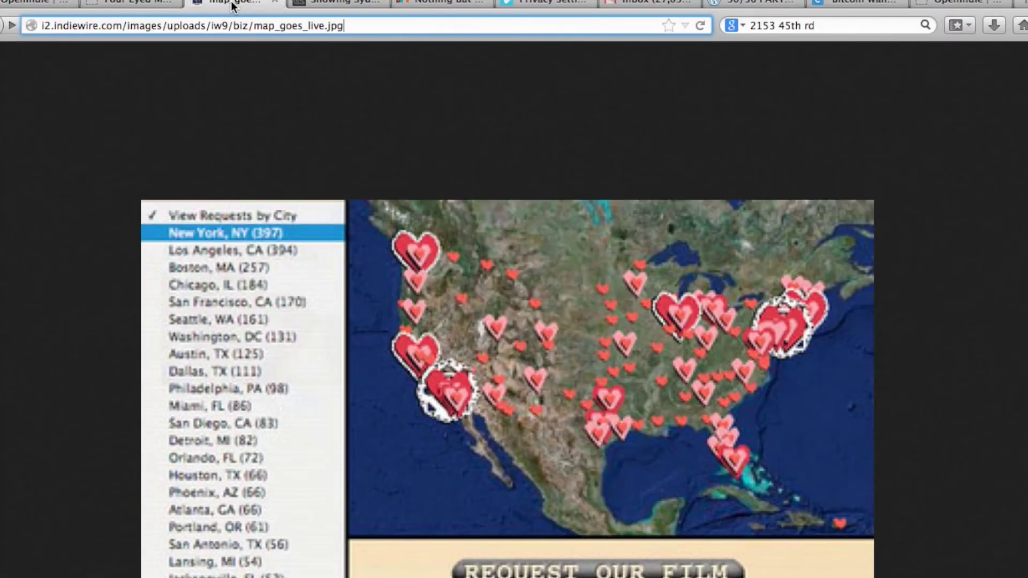
pyautogui.click(31, 5)
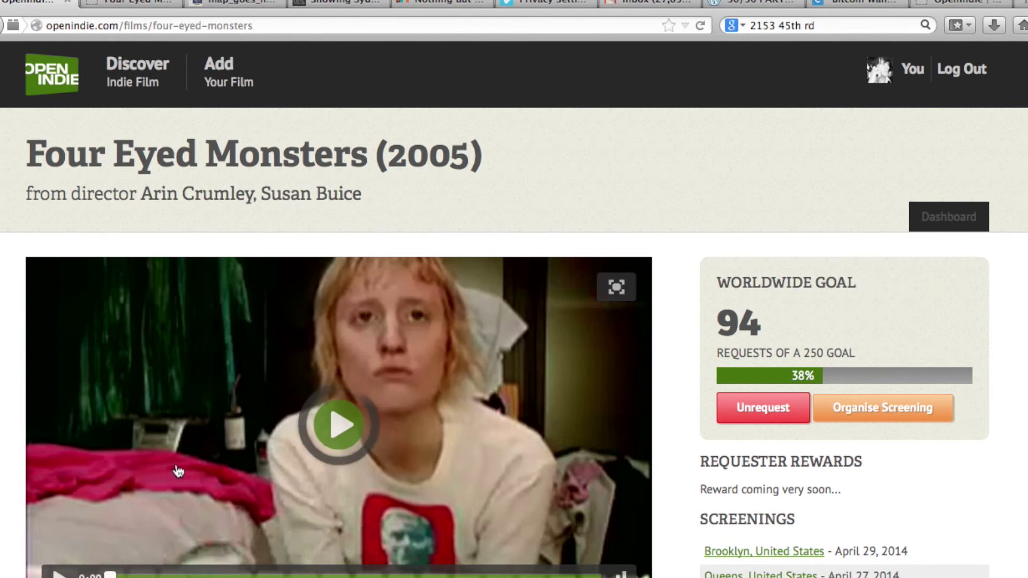
pyautogui.scroll(-5, 177, 466)
pyautogui.scroll(-5, 176, 463)
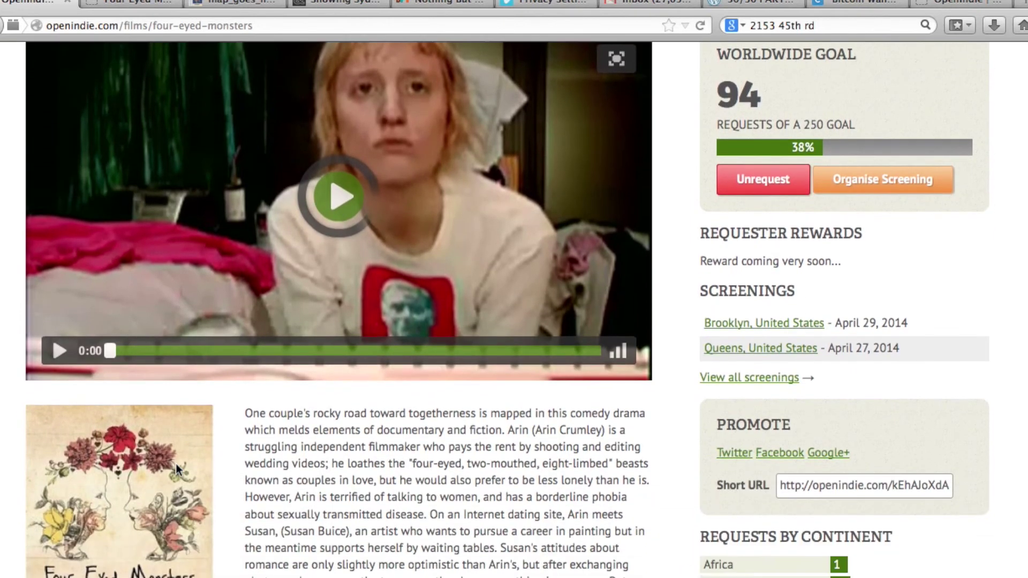
pyautogui.scroll(-8, 177, 469)
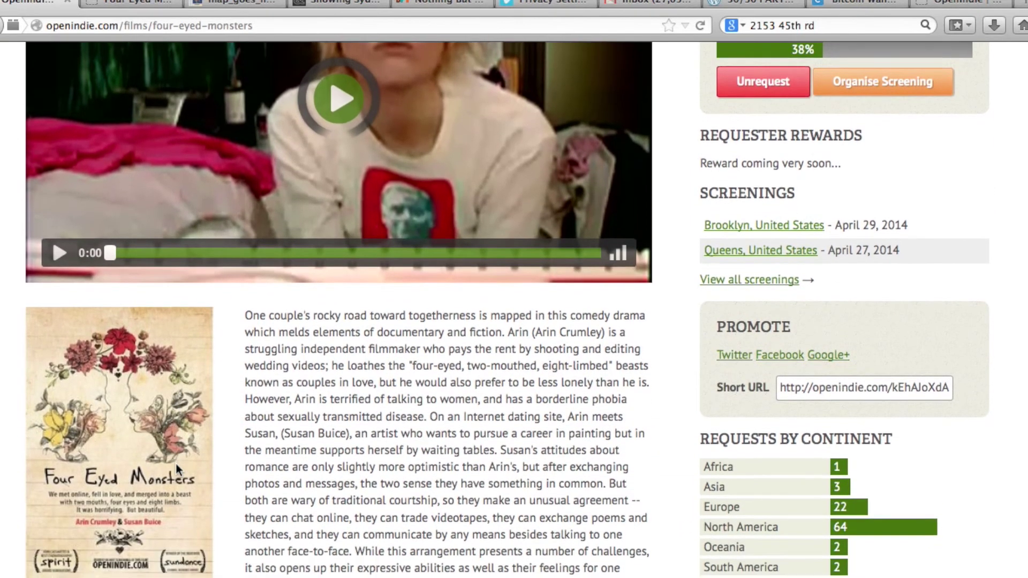
pyautogui.scroll(-2, 176, 466)
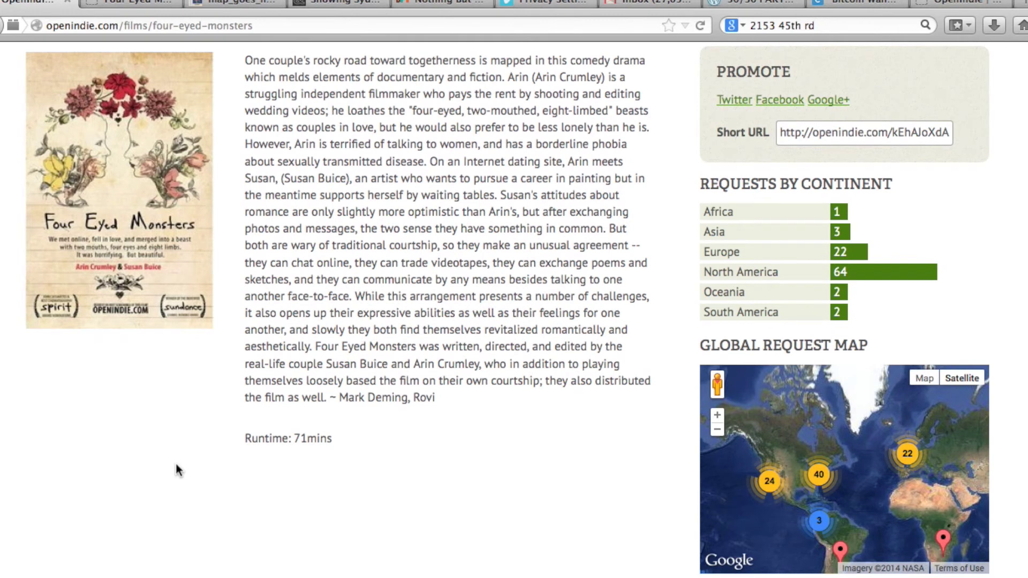
# - Review the Four Eyed Monsters page's worldwide goal, requester rewards, screenings, requests by continent and OpenIndie Venues section
pyautogui.scroll(15, 177, 465)
pyautogui.scroll(2, 176, 464)
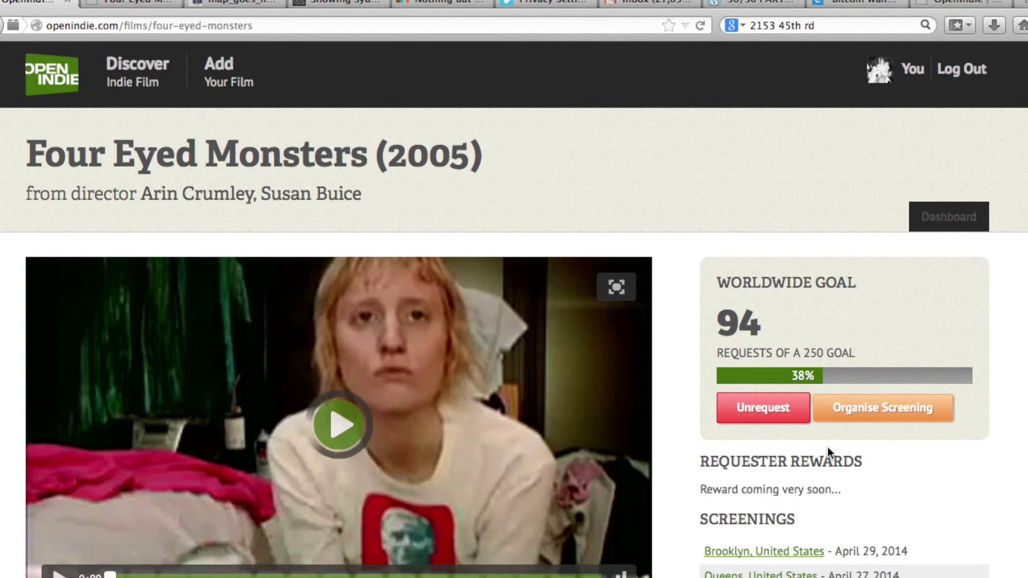
pyautogui.scroll(-5, 884, 469)
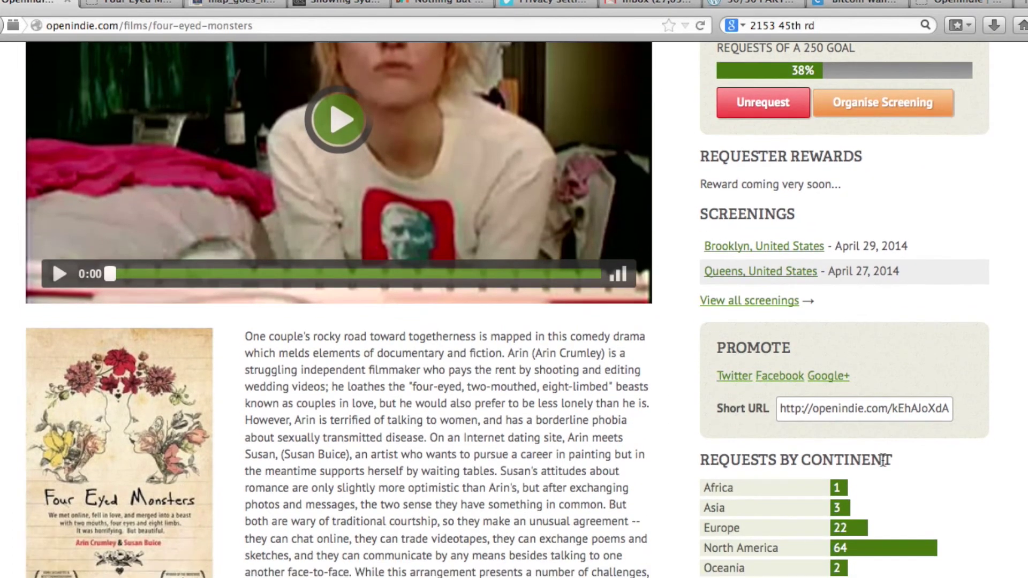
pyautogui.scroll(5, 463, 466)
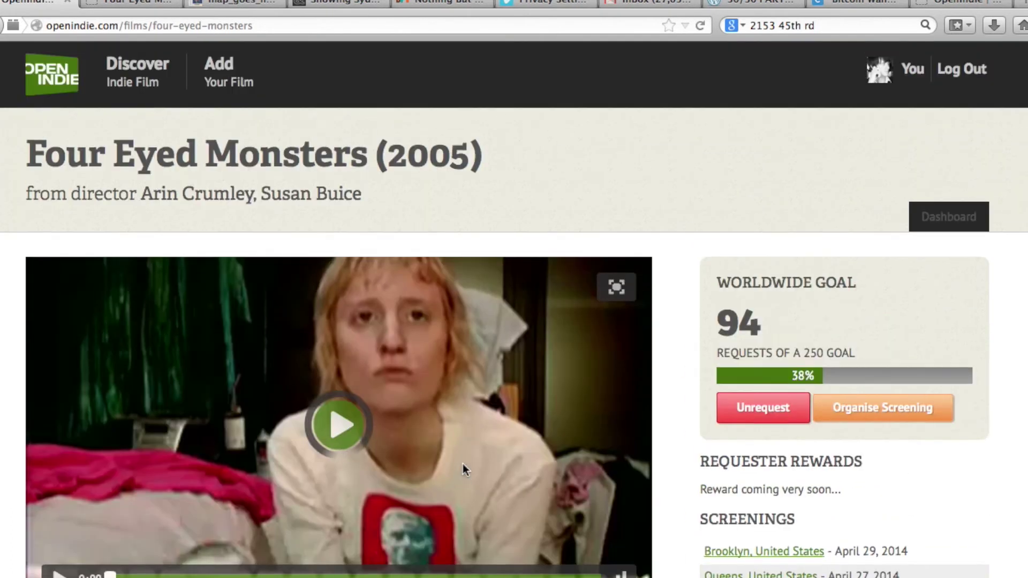
pyautogui.scroll(-1, 110, 374)
pyautogui.scroll(-3, 110, 373)
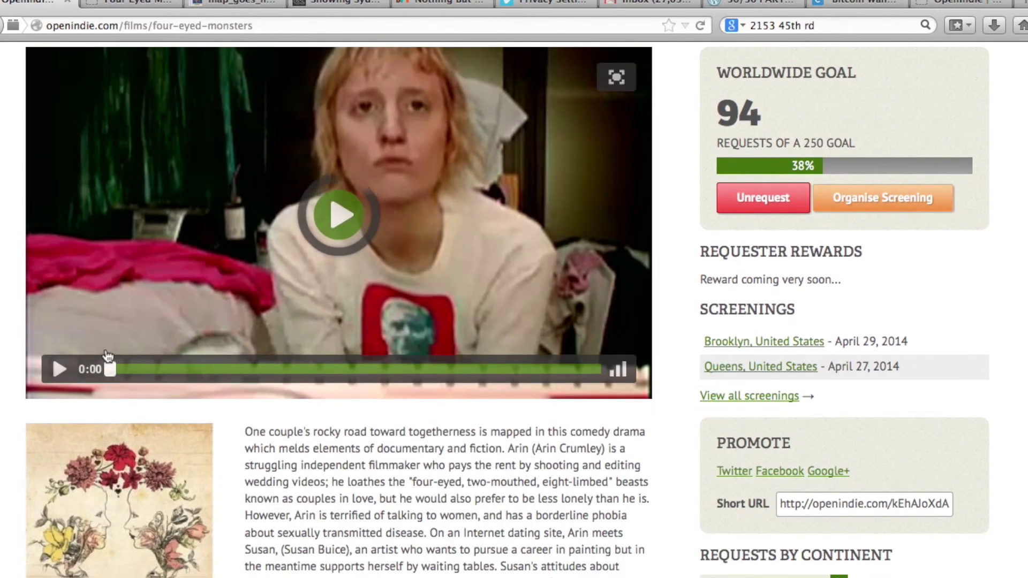
pyautogui.scroll(4, 102, 345)
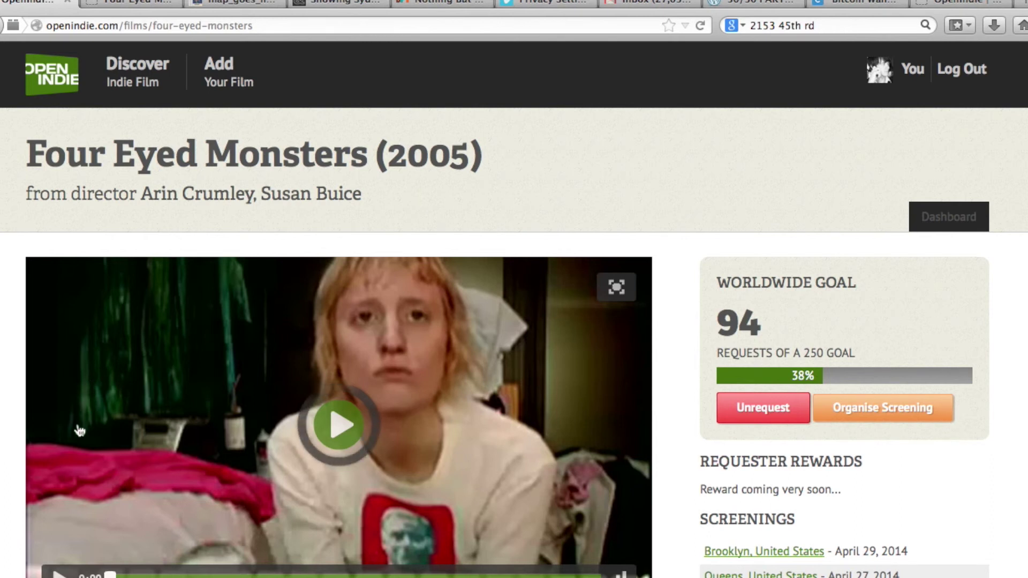
pyautogui.scroll(-3, 77, 426)
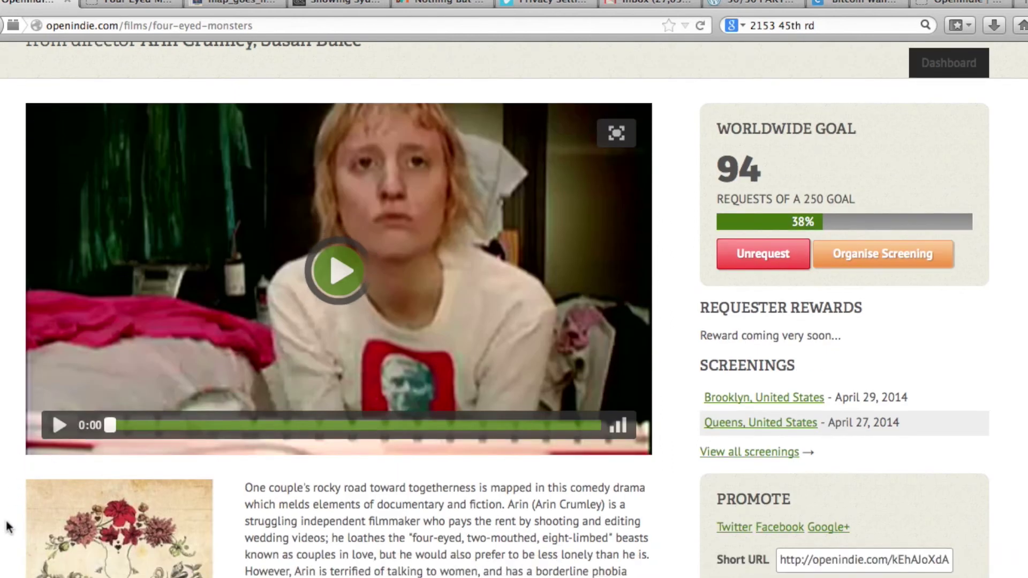
pyautogui.scroll(-7, 8, 526)
pyautogui.scroll(-5, 8, 527)
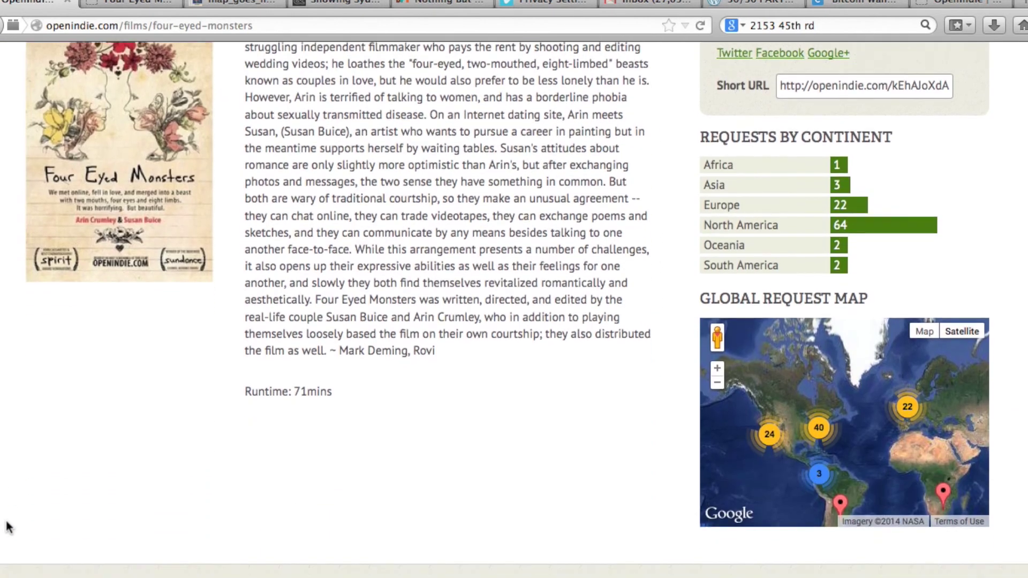
pyautogui.scroll(-4, 7, 528)
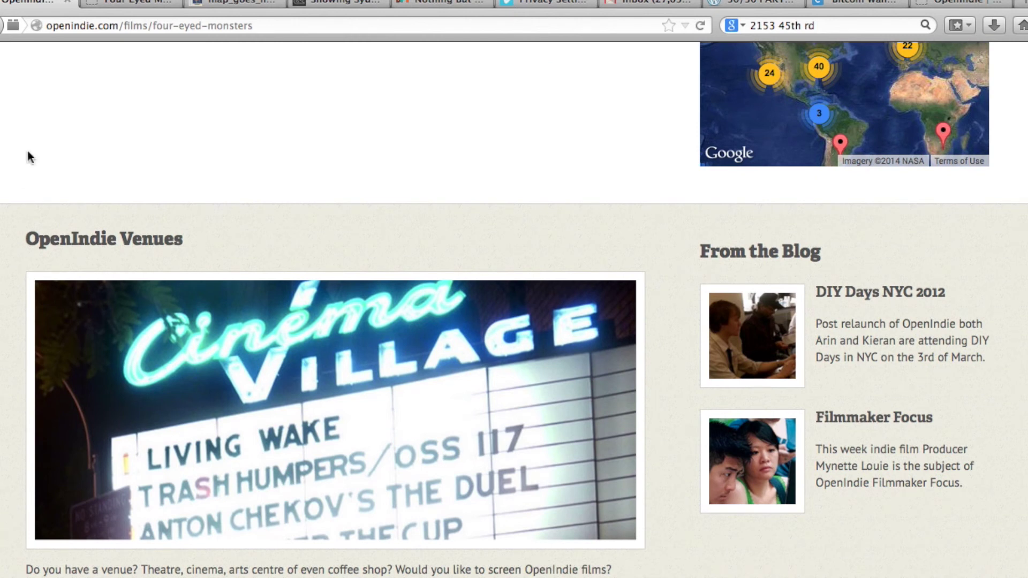
# - Zoom the page out and examine the footer, the European requests on the Global Request Map and the worldwide goal
pyautogui.press('super+minus')
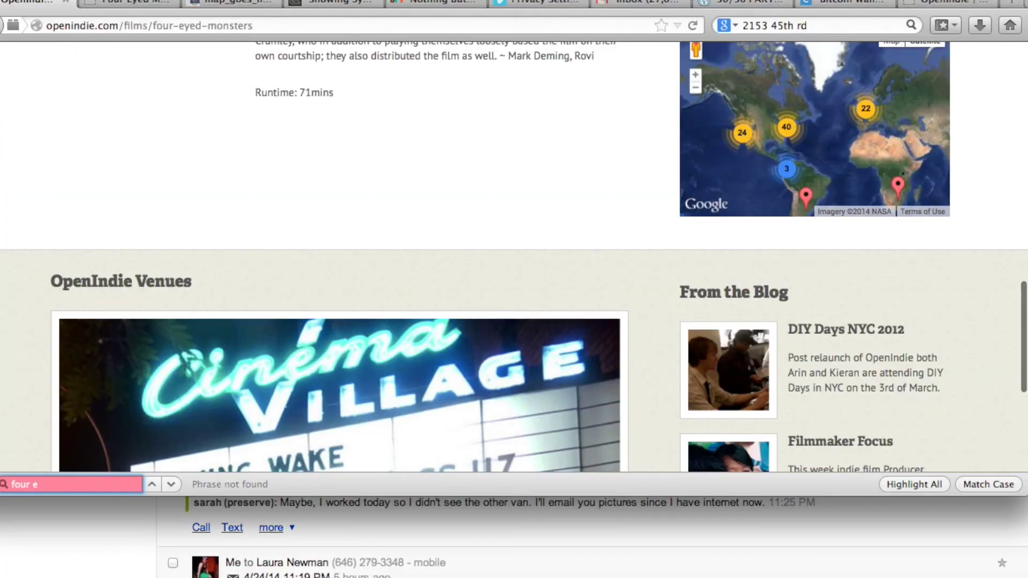
pyautogui.scroll(-8, 727, 368)
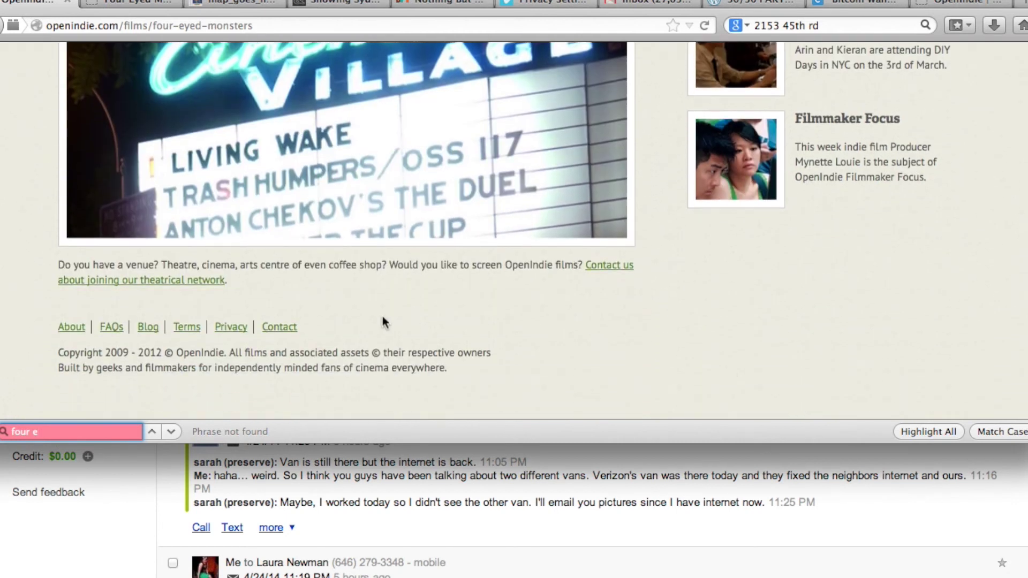
pyautogui.scroll(5, 901, 239)
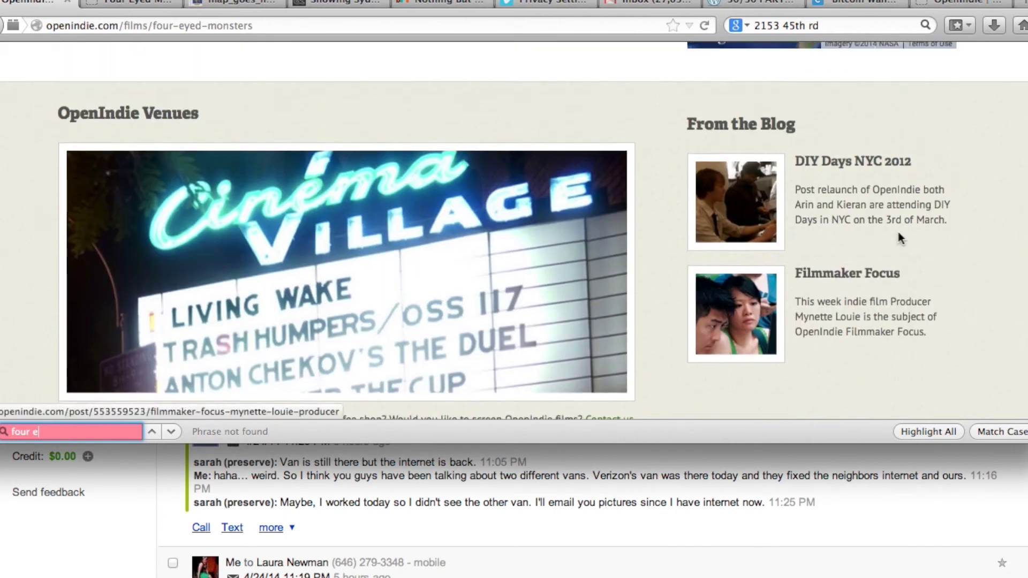
pyautogui.scroll(4, 900, 238)
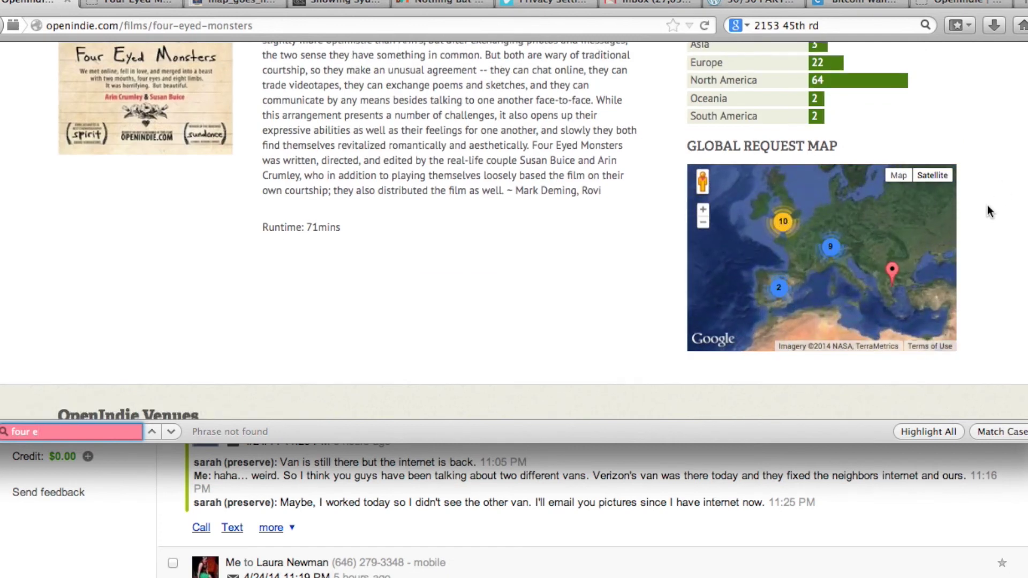
pyautogui.scroll(8, 982, 102)
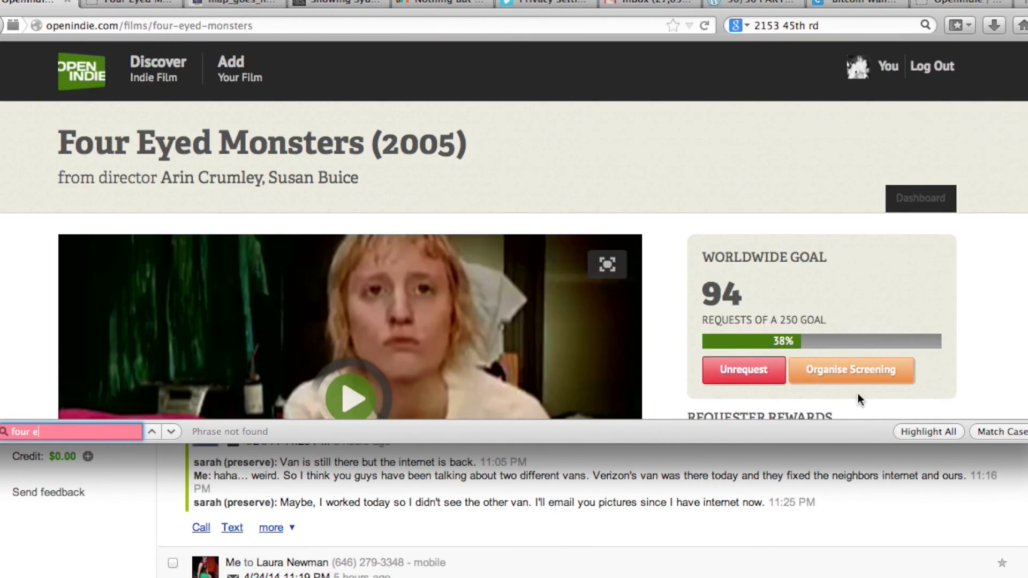